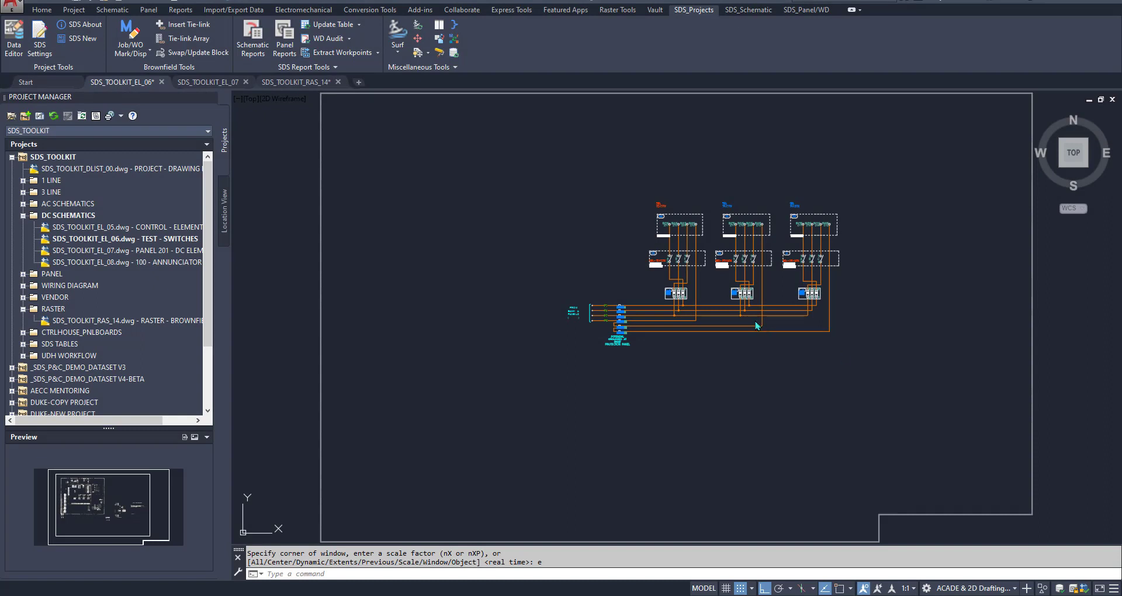
Step: Zoom in on the three relay test-switch circuits of the TEST - SWITCHES schematic
scroll(710, 275, up, 3)
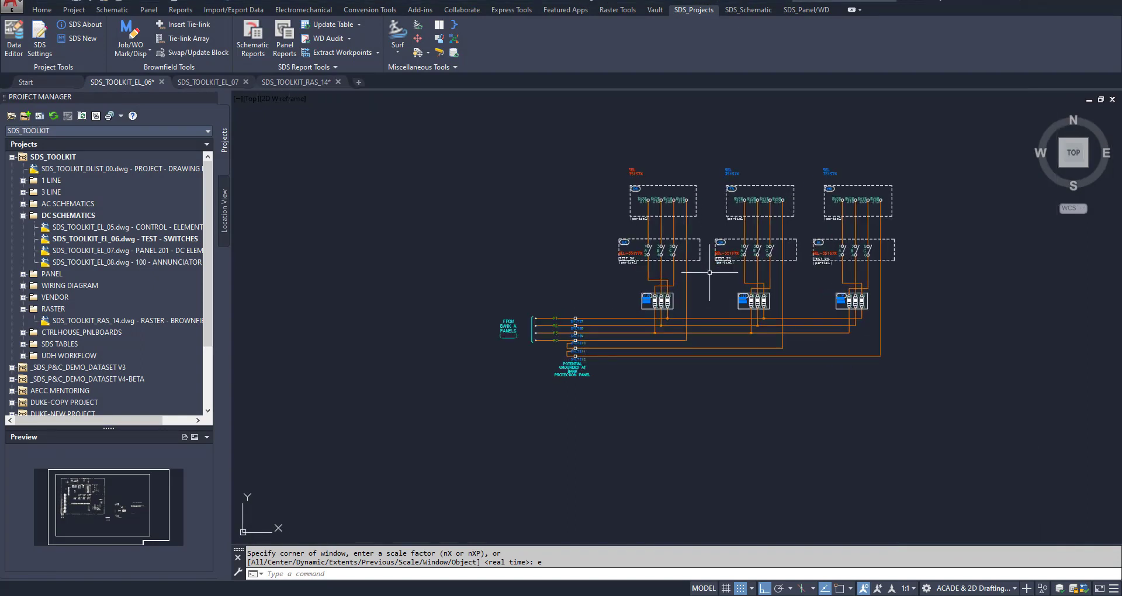
scroll(708, 273, up, 2)
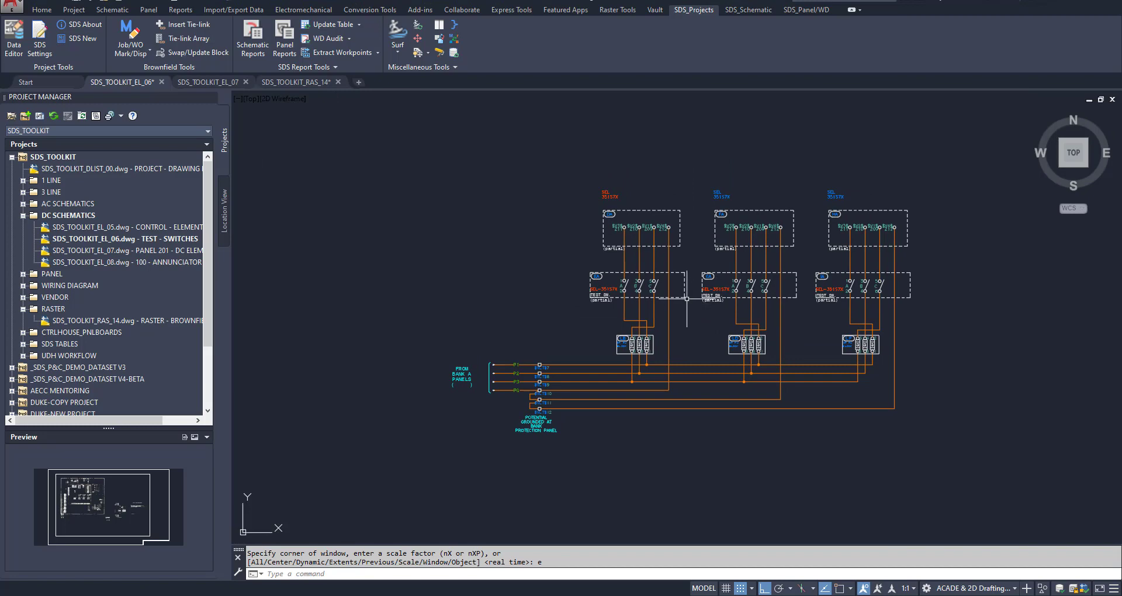
scroll(694, 279, up, 2)
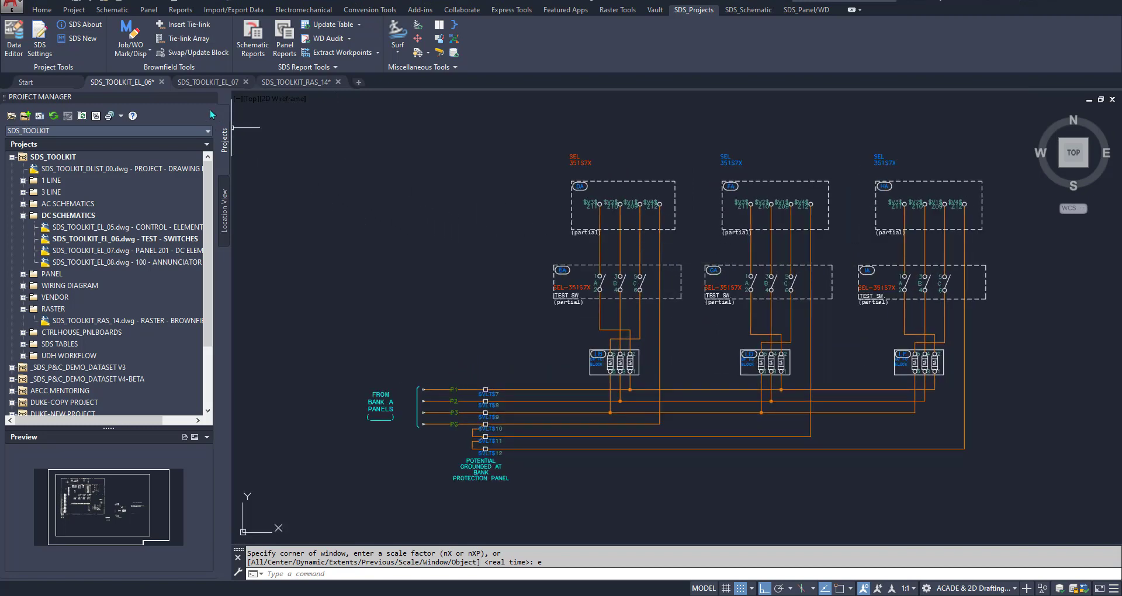
Step: Add job/work order 123456 to the drawing and select it for status marking
click(128, 33)
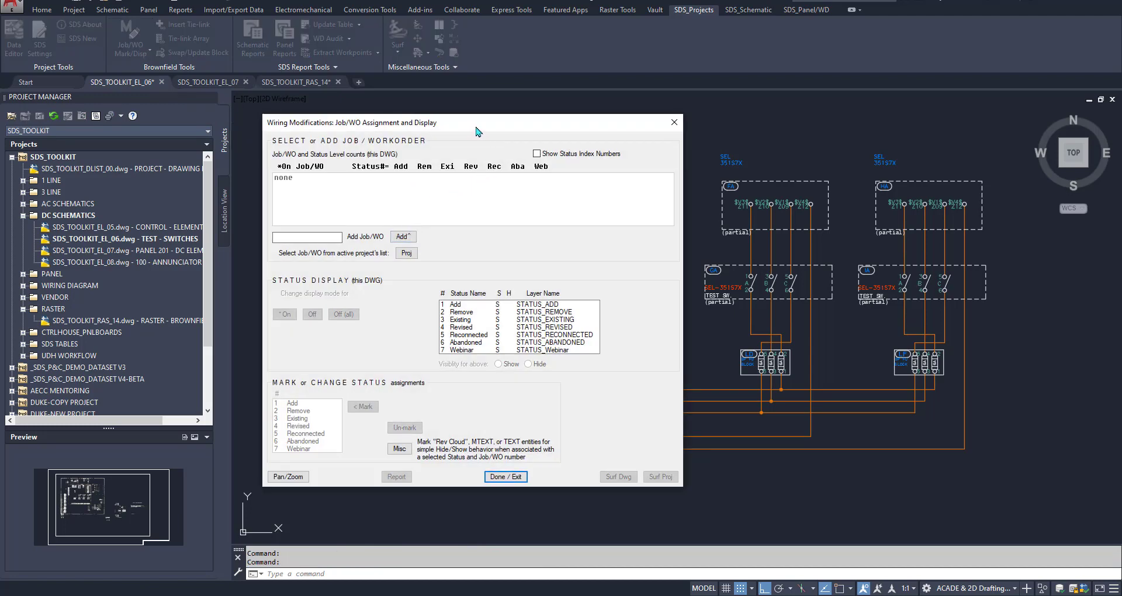
drag(474, 129, 498, 127)
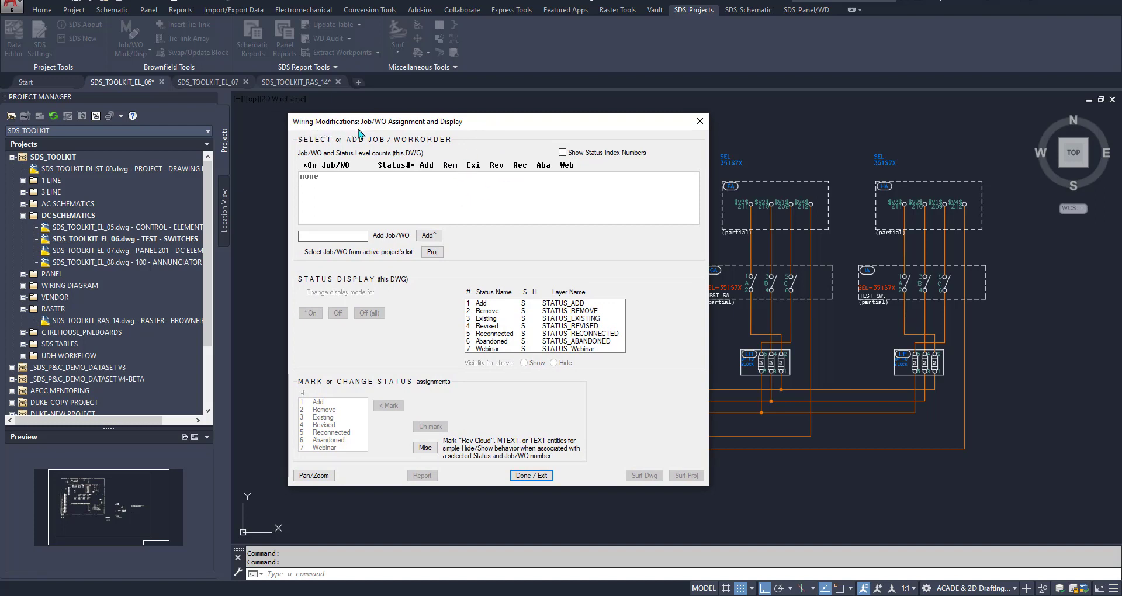
click(349, 235)
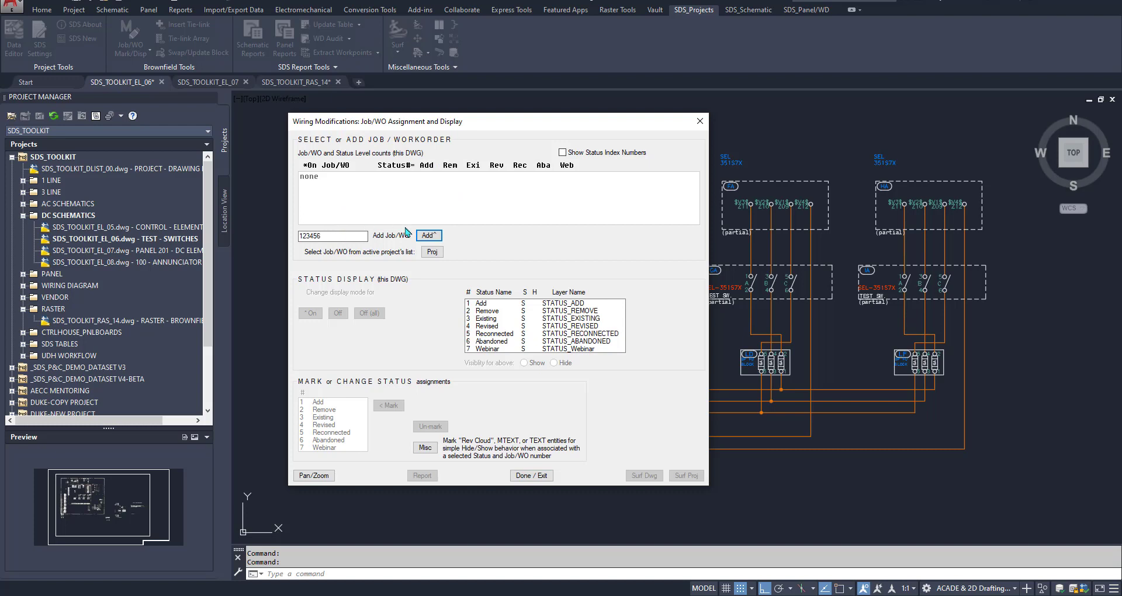
click(428, 235)
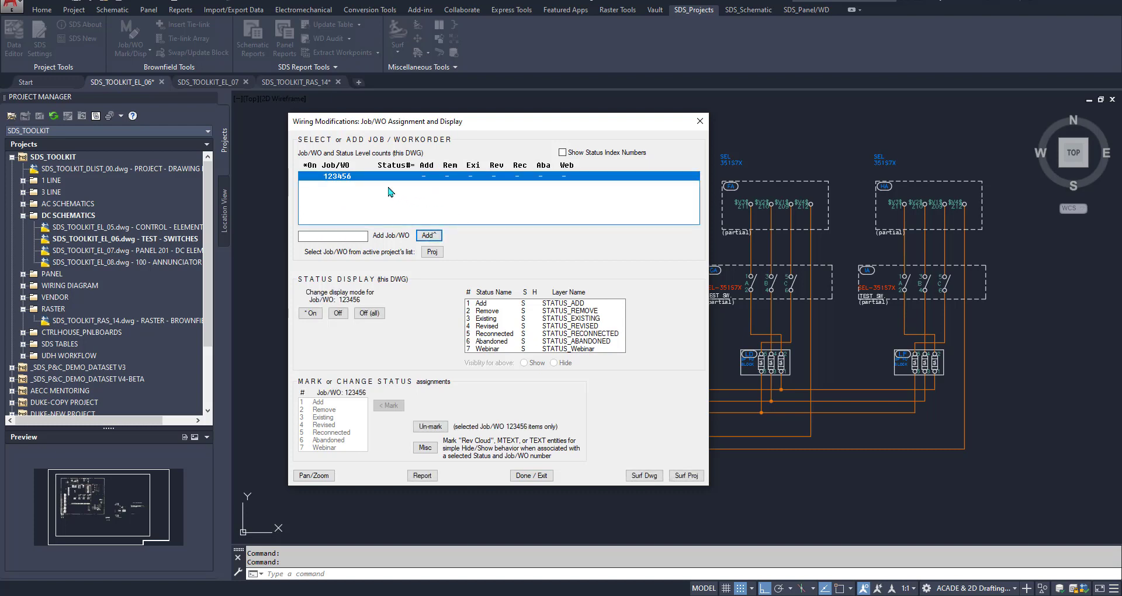
click(354, 178)
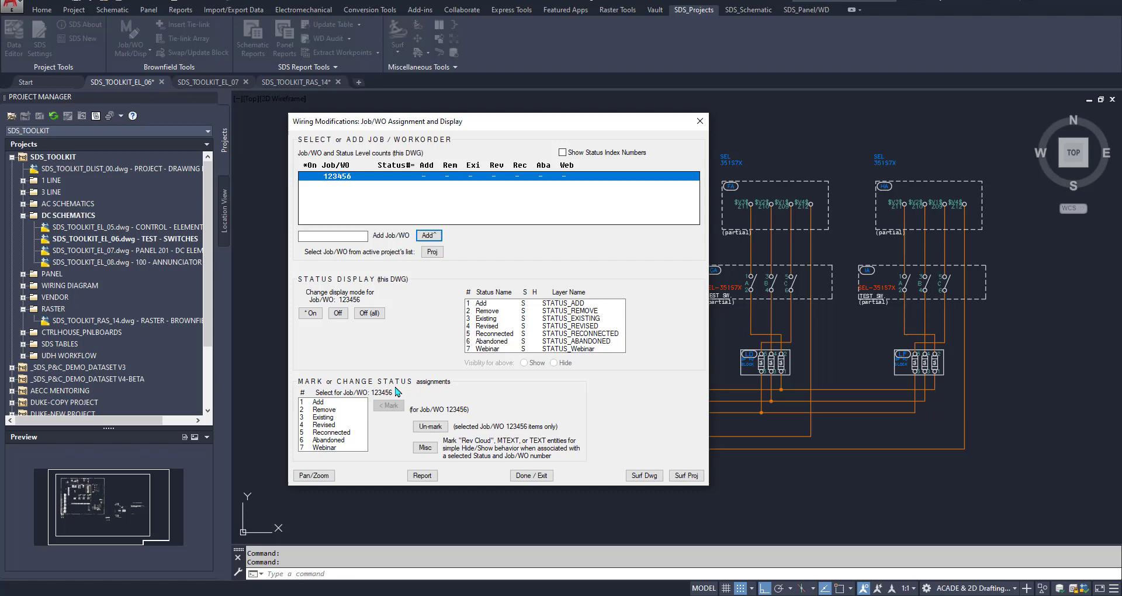
Step: Mark the left circuit's 30 objects with the Add status
click(327, 402)
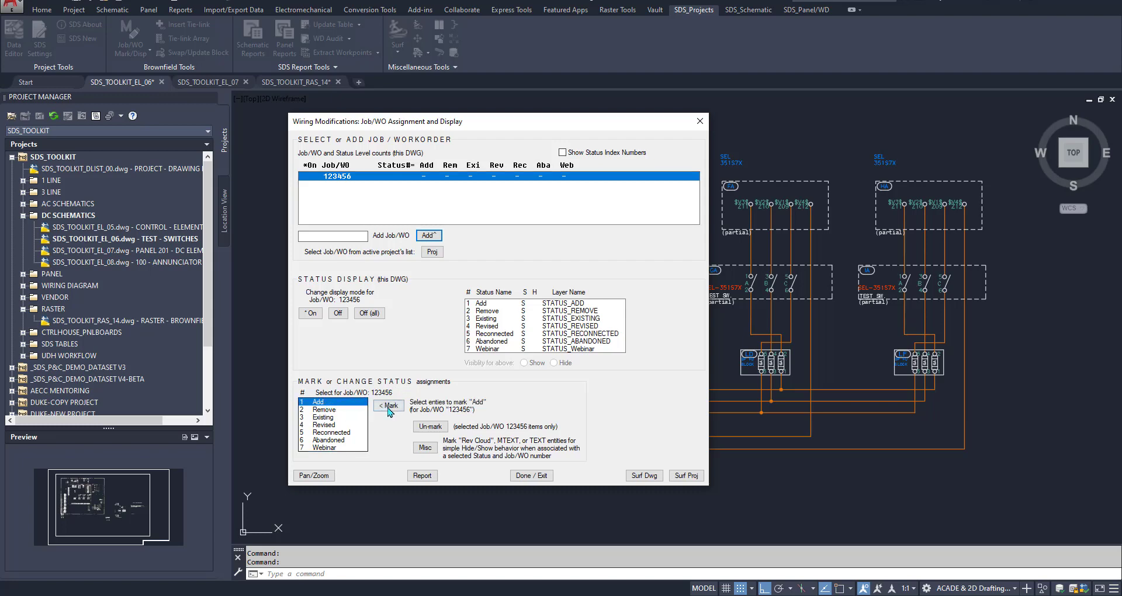
click(388, 407)
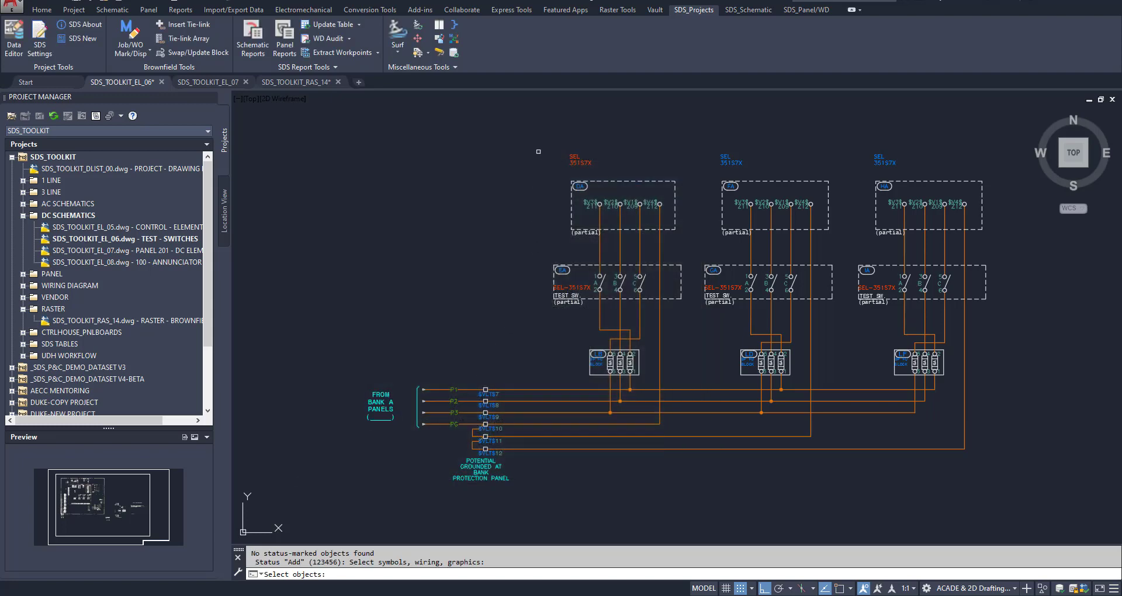
click(539, 143)
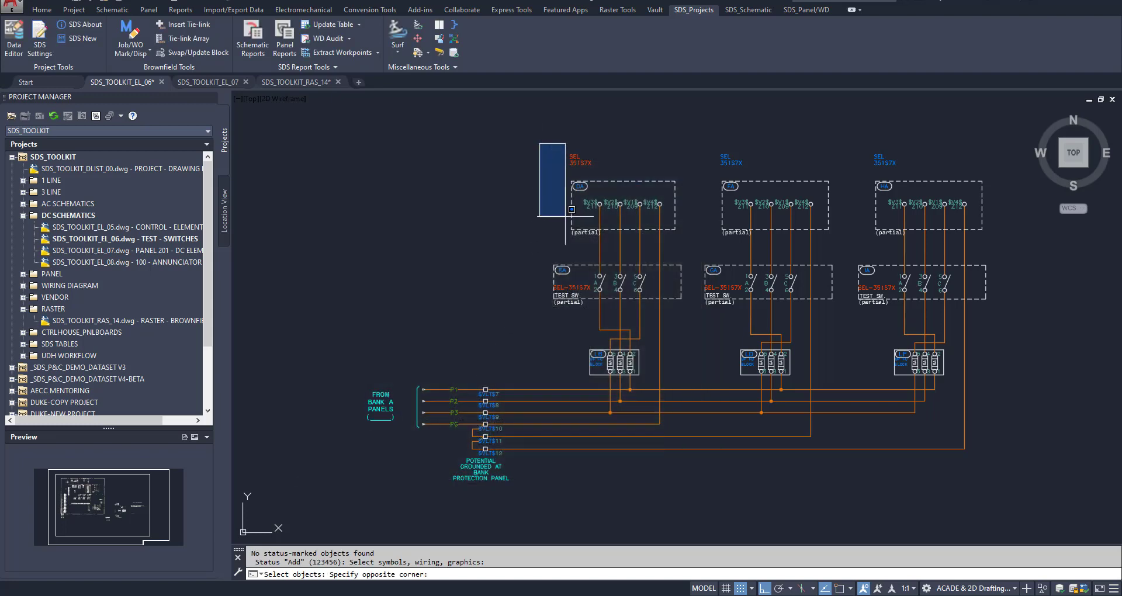
click(691, 428)
key(Return)
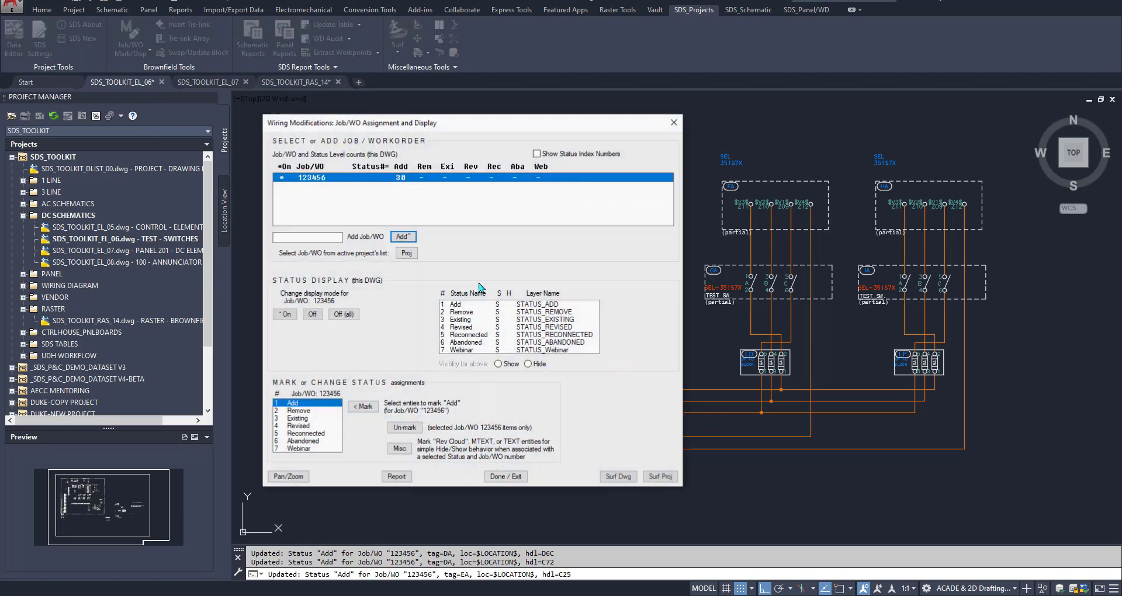
Step: Mark the middle FA, GA and LD circuit with the Remove status
mouse_move(507, 125)
mouse_down()
mouse_move(378, 134)
mouse_move(507, 120)
mouse_up()
click(306, 404)
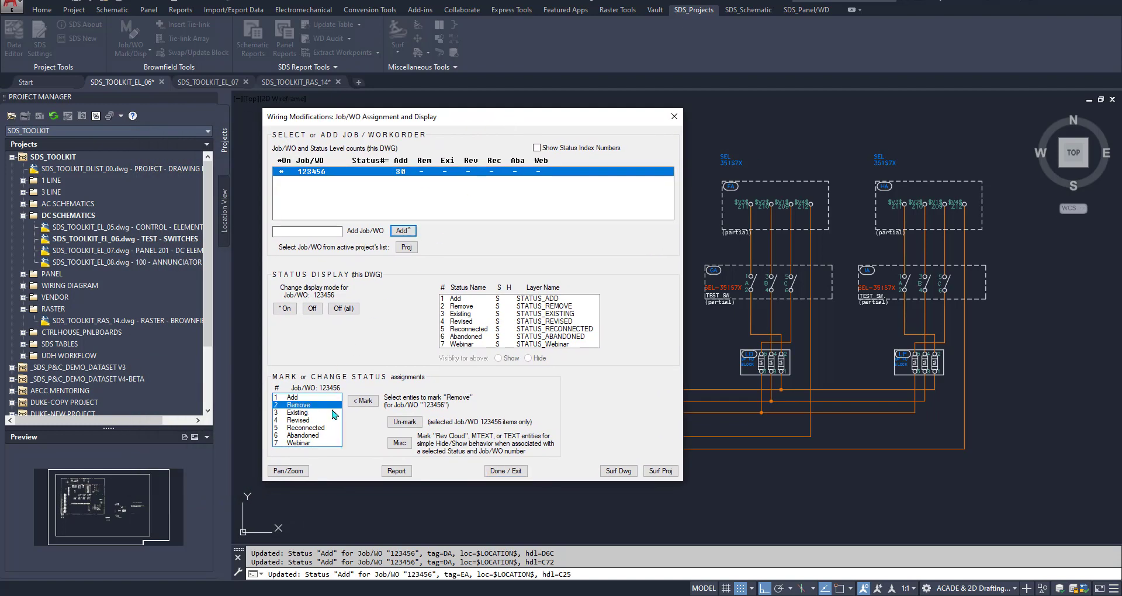
click(360, 402)
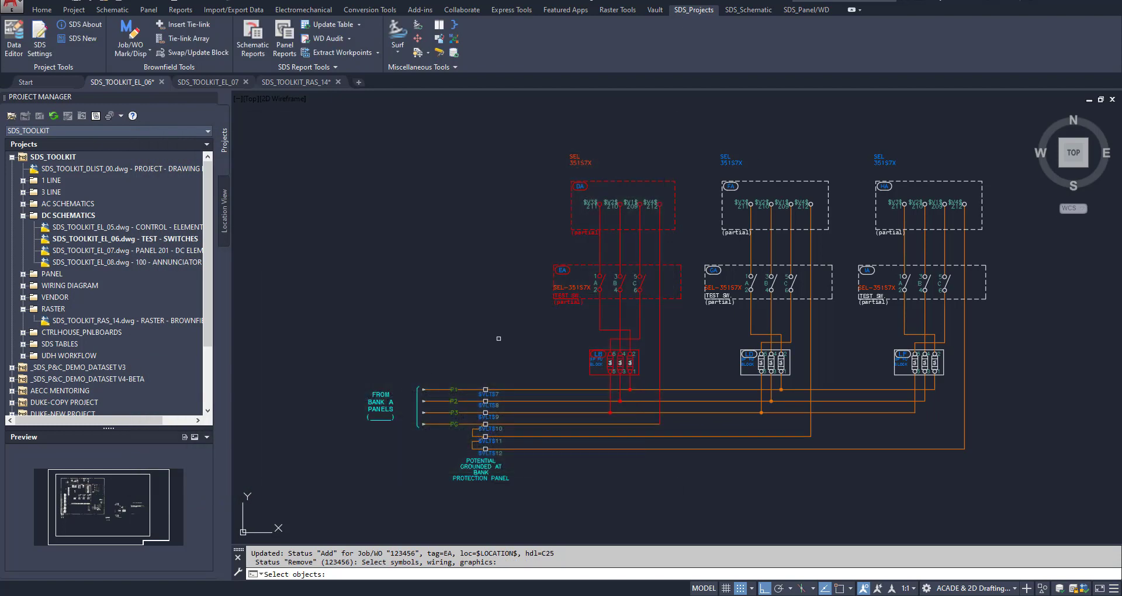
click(700, 149)
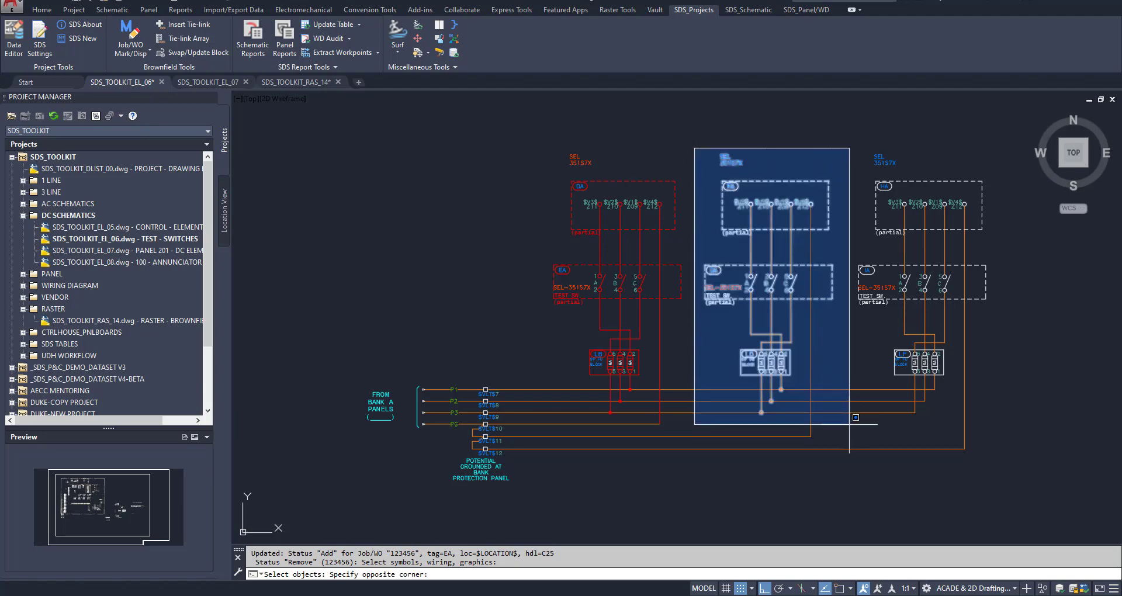
click(850, 444)
key(Return)
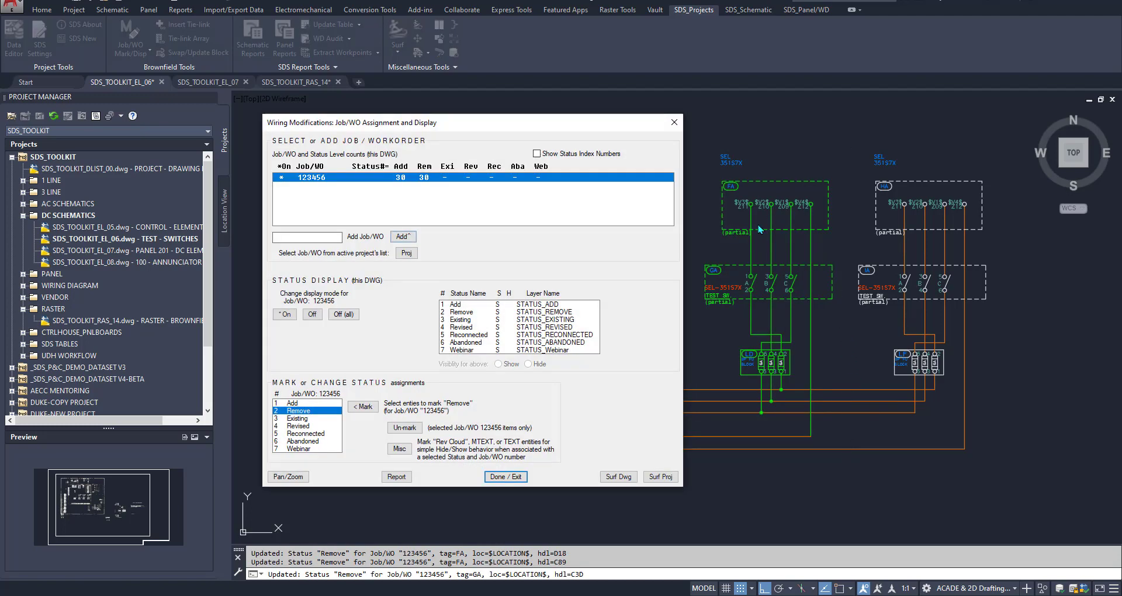
Step: Mark the right HA, IA and LF circuit's 27 objects as Existing
click(305, 419)
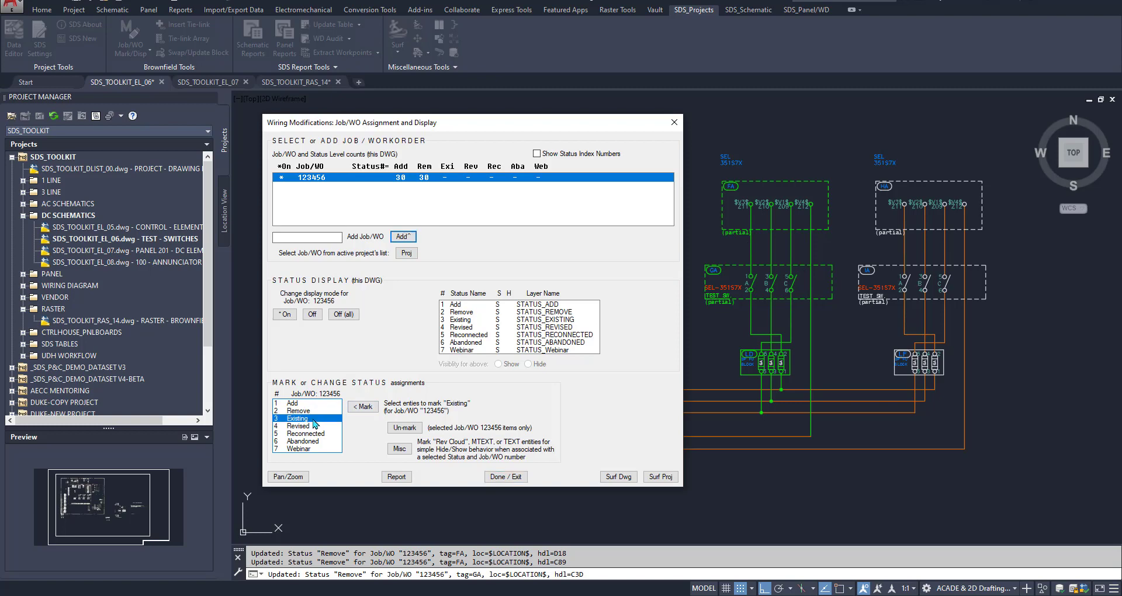
click(363, 409)
click(846, 163)
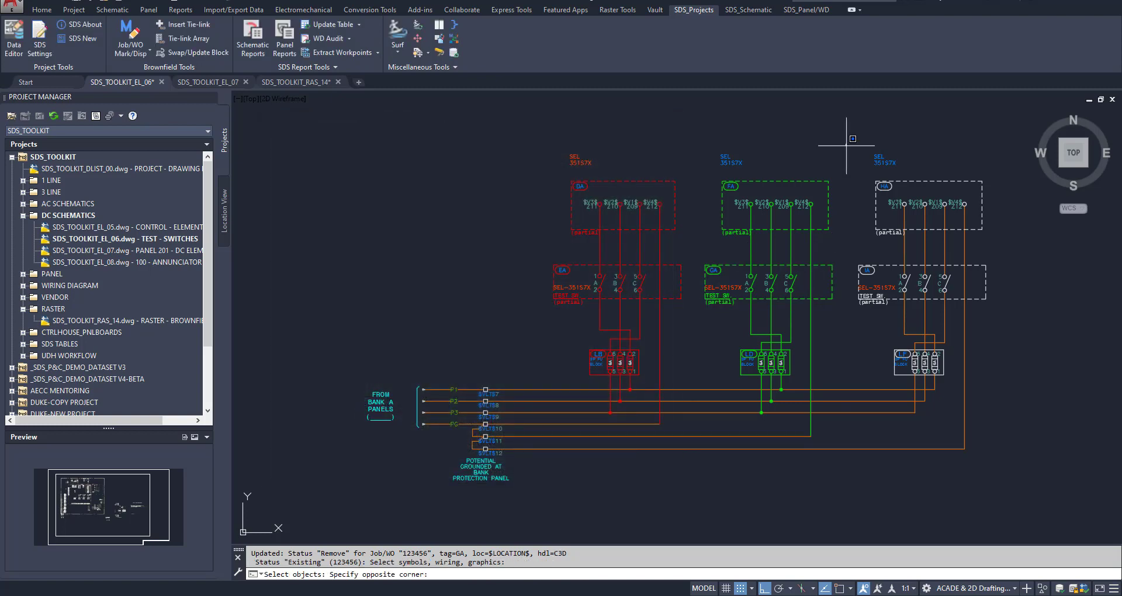
click(1001, 415)
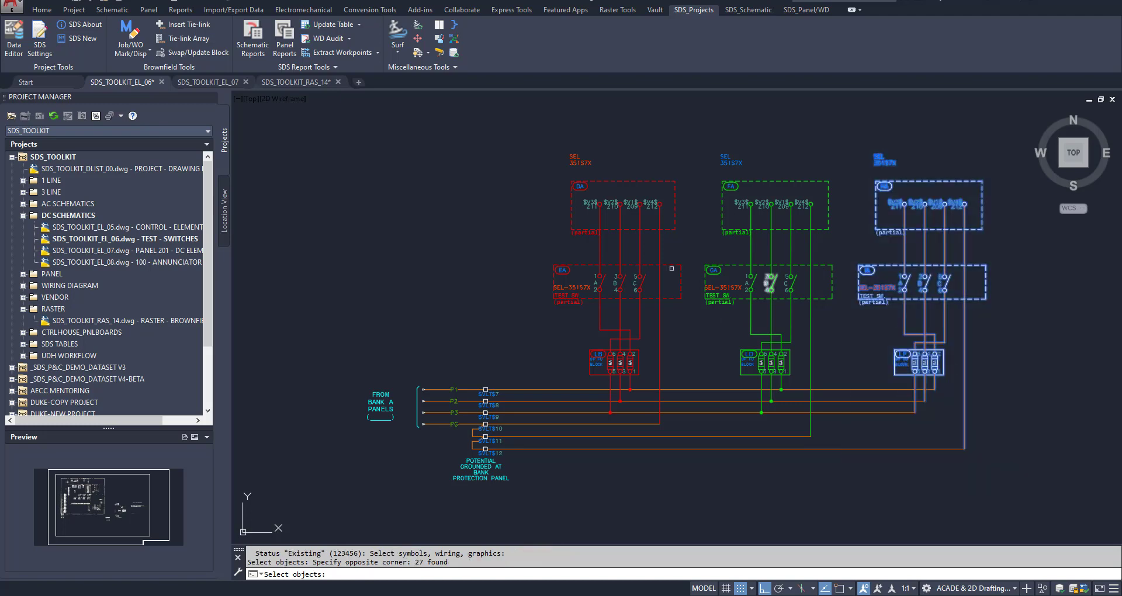
key(Return)
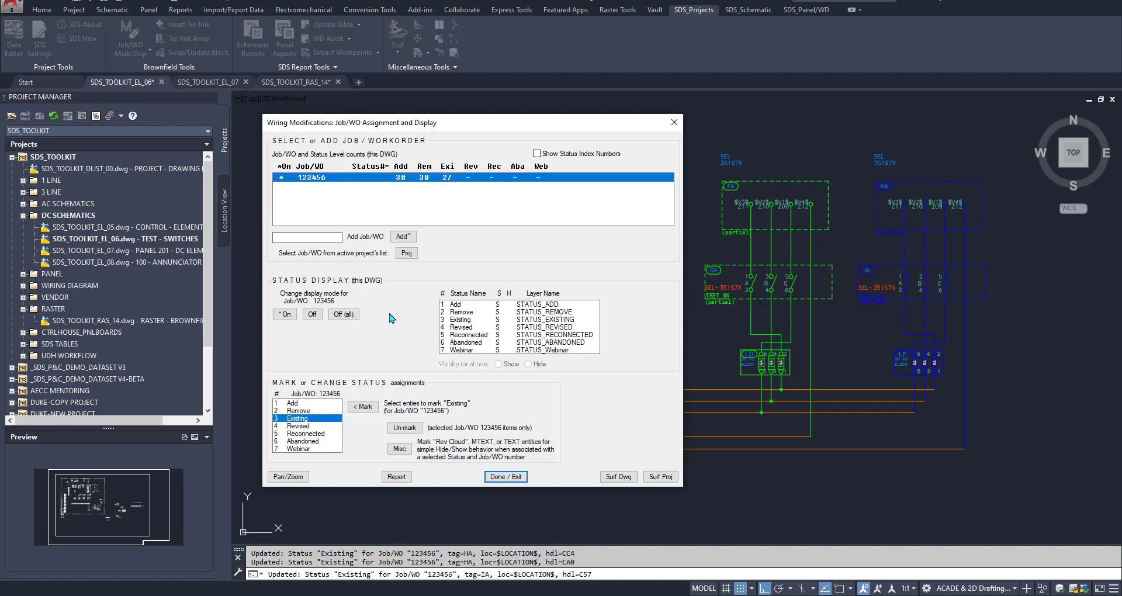
Step: Hide all job 123456 entities marked Existing, keeping status colouring on, and close the tool
click(312, 314)
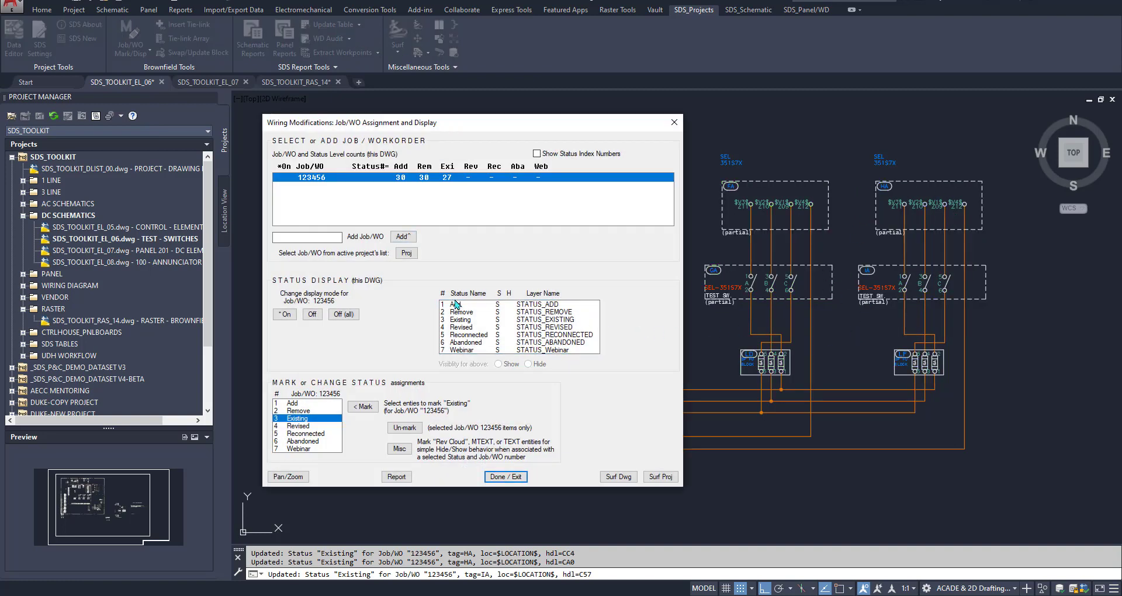
click(293, 316)
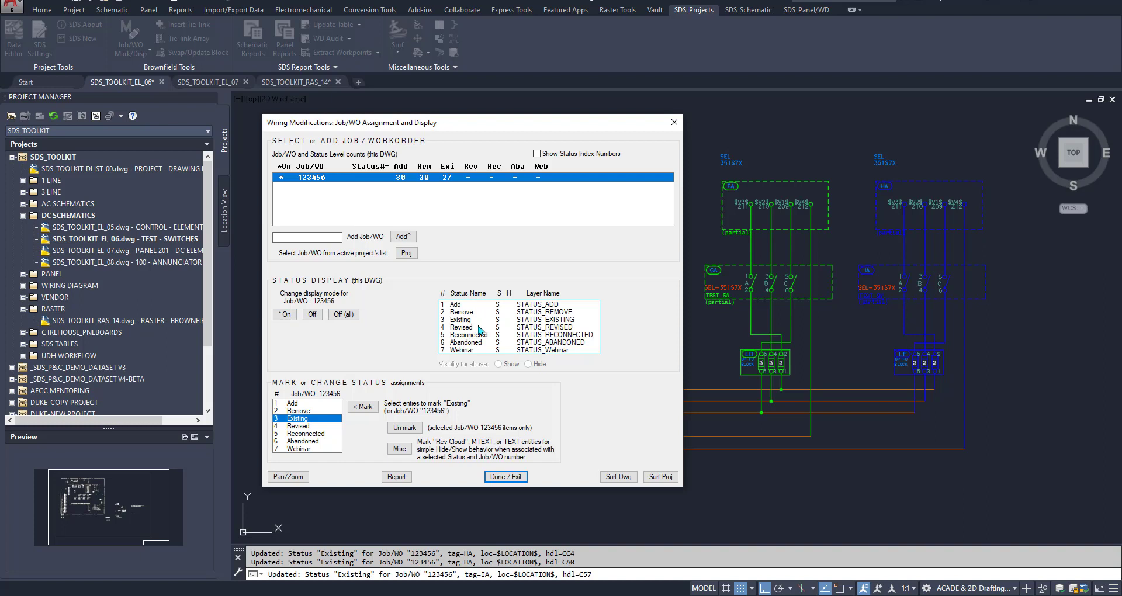
click(465, 305)
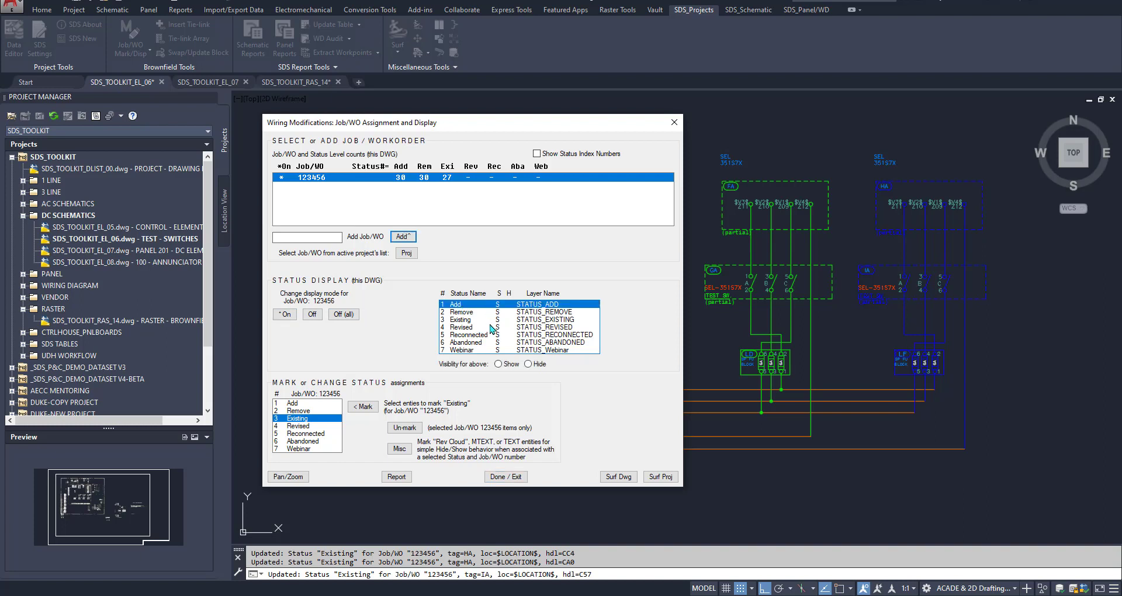
click(465, 320)
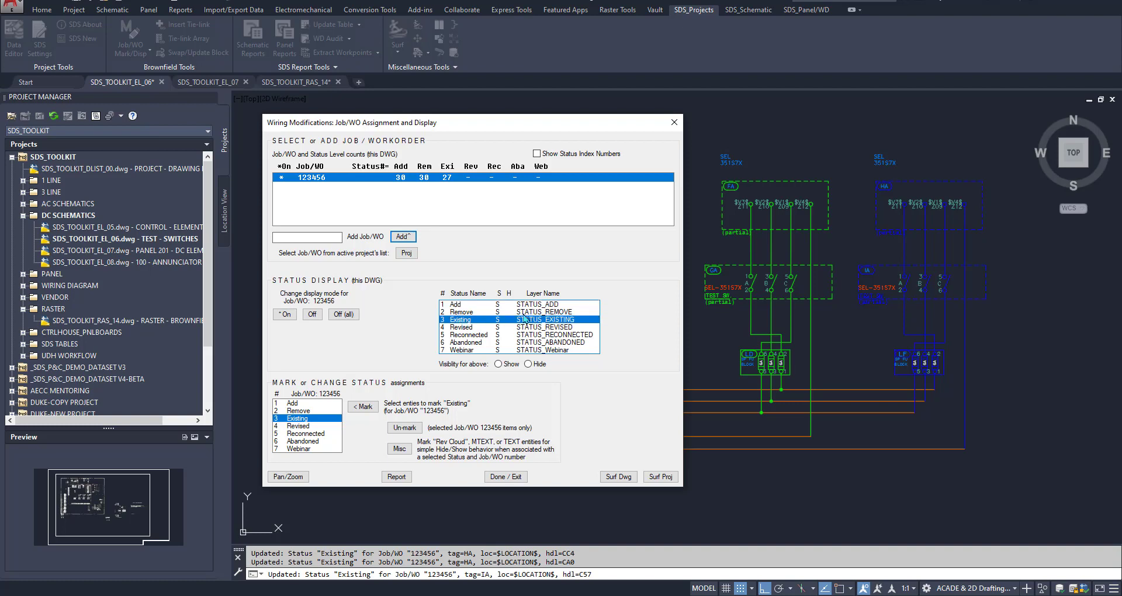
click(528, 364)
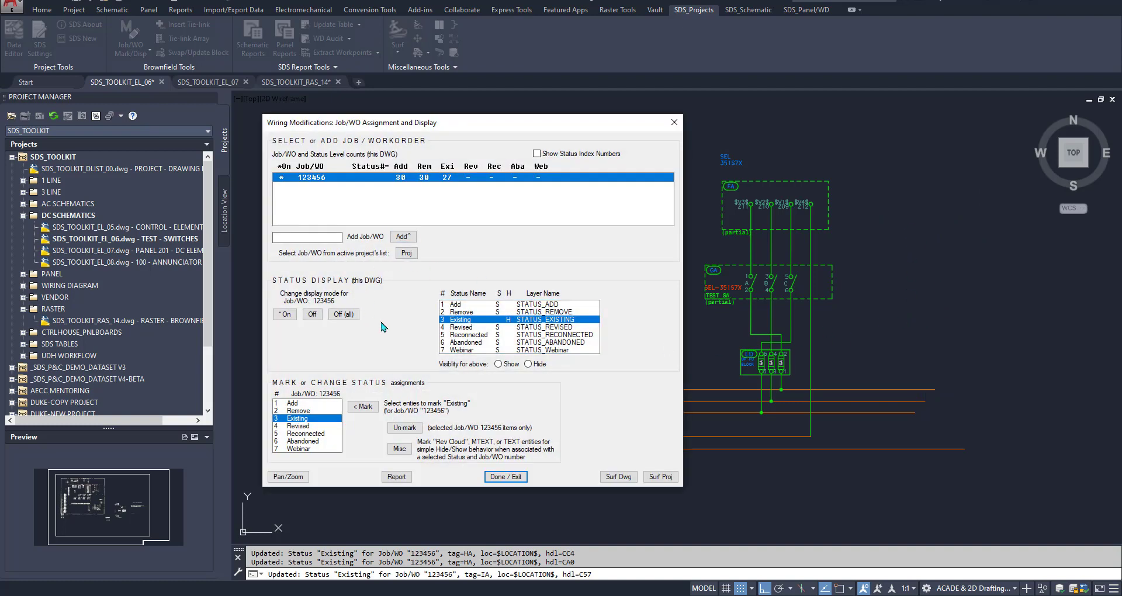
click(503, 477)
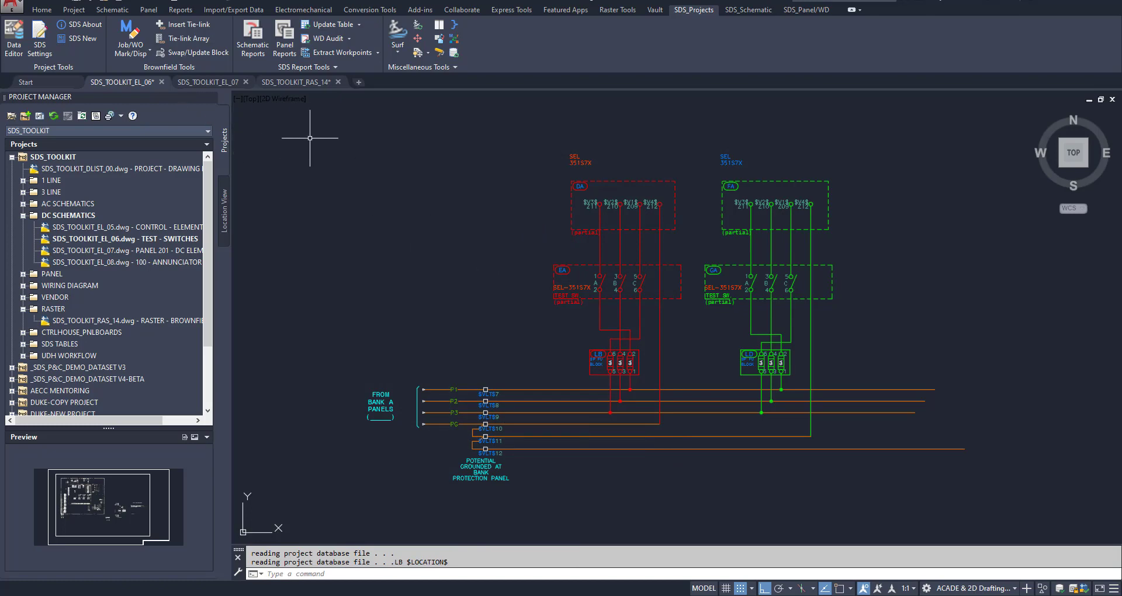
Step: Open drawing SDS_TOOLKIT_EL_07 and zoom in on TB3 terminals 1–4
click(211, 84)
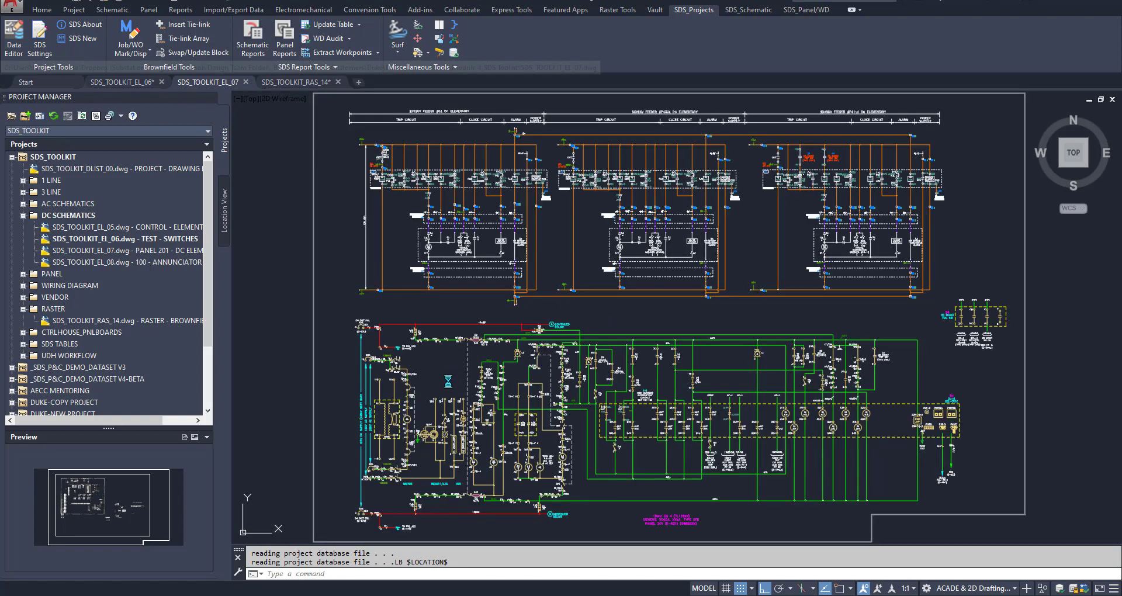
scroll(434, 405, up, 5)
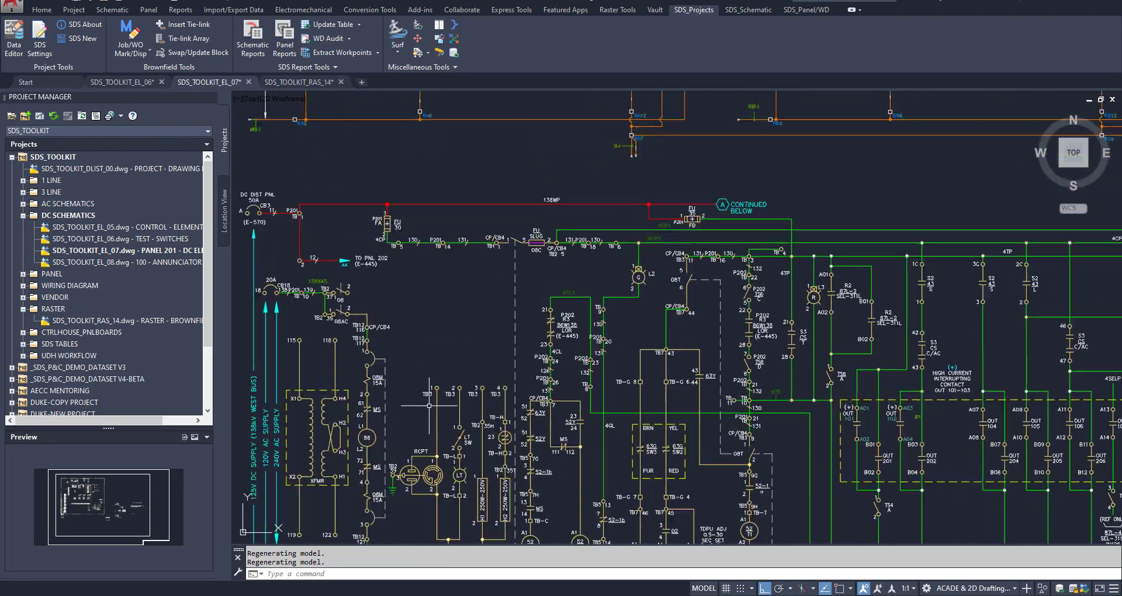
scroll(538, 333, up, 4)
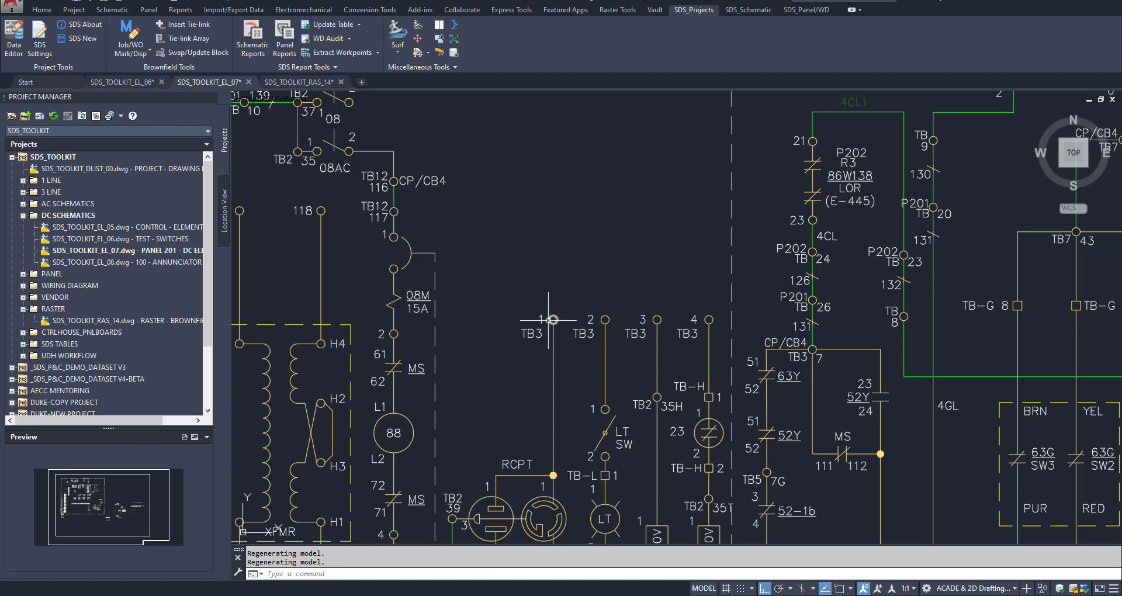
mouse_move(541, 331)
Step: Start a tie-link array for tag TB3 from pin 1, connecting Up
key(Escape)
click(181, 39)
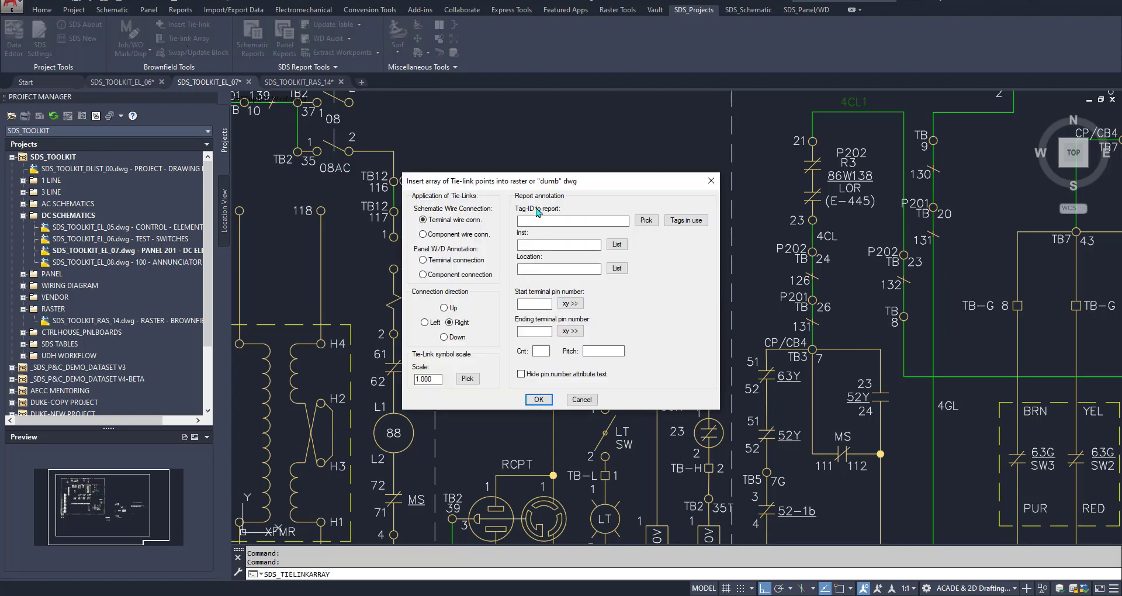
drag(536, 189, 865, 216)
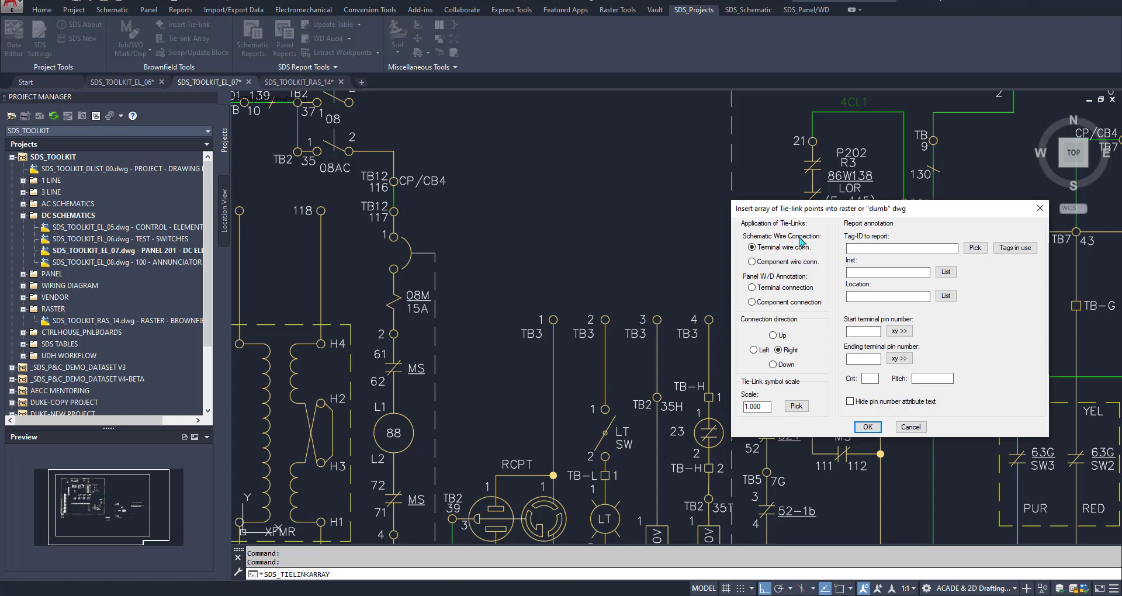
click(773, 335)
Step: Pick the tops of TB3 terminals 1 and 4 as start and end points using Quadrant snap
click(867, 427)
shift+right_click(568, 303)
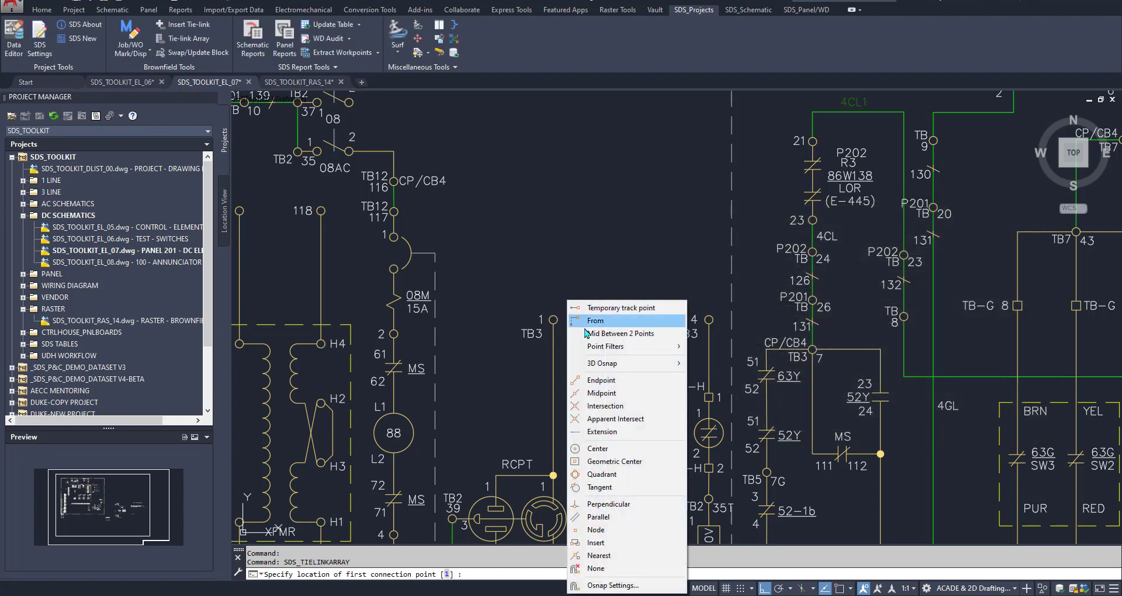
click(602, 475)
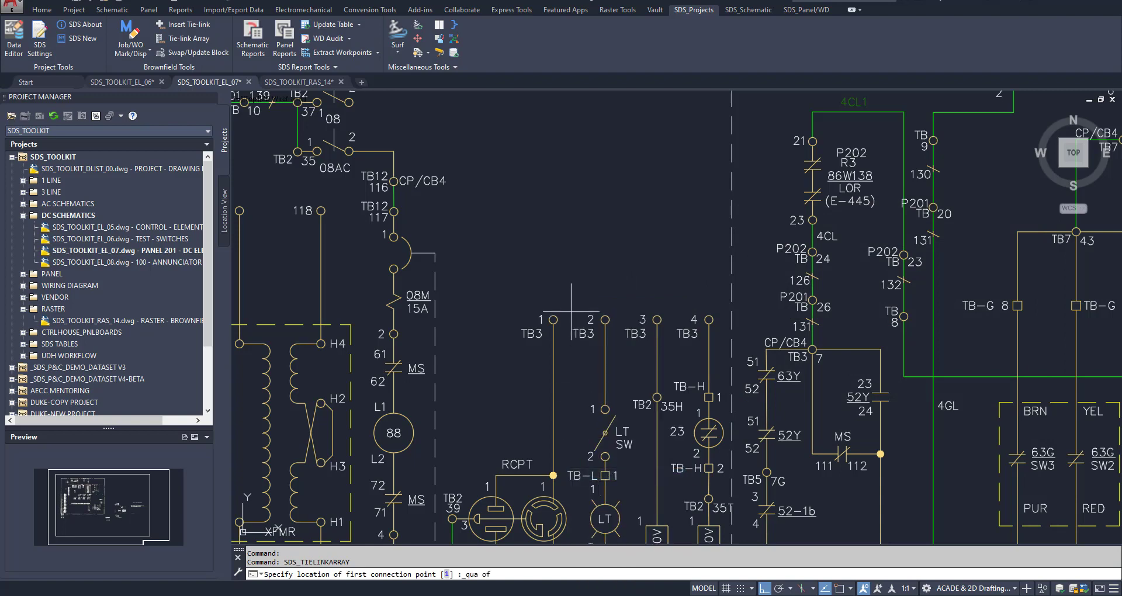
click(553, 316)
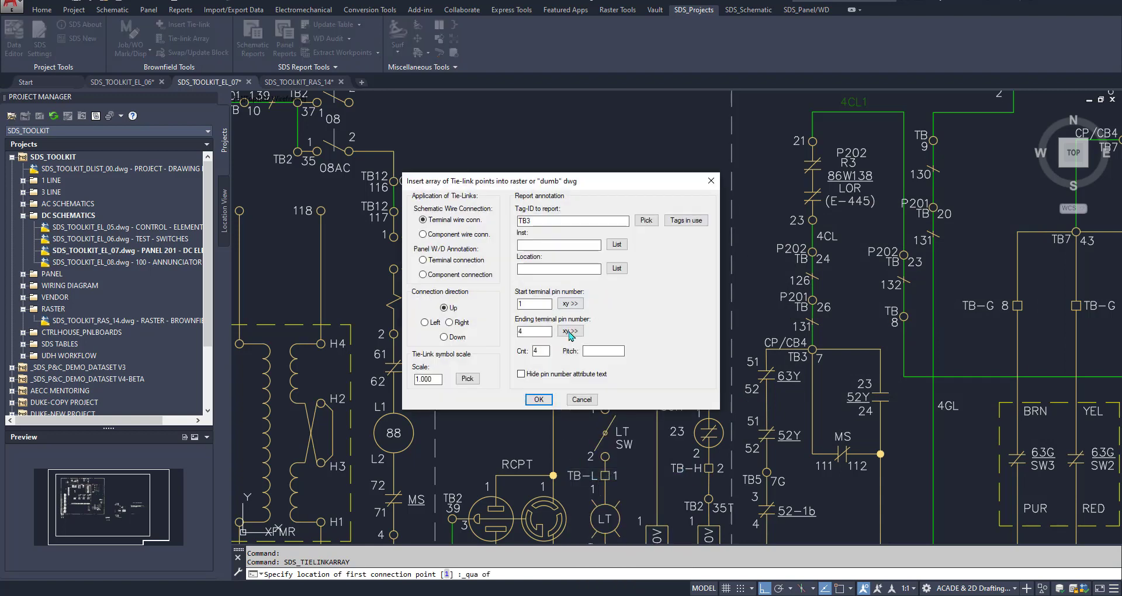
click(570, 331)
shift+right_click(682, 294)
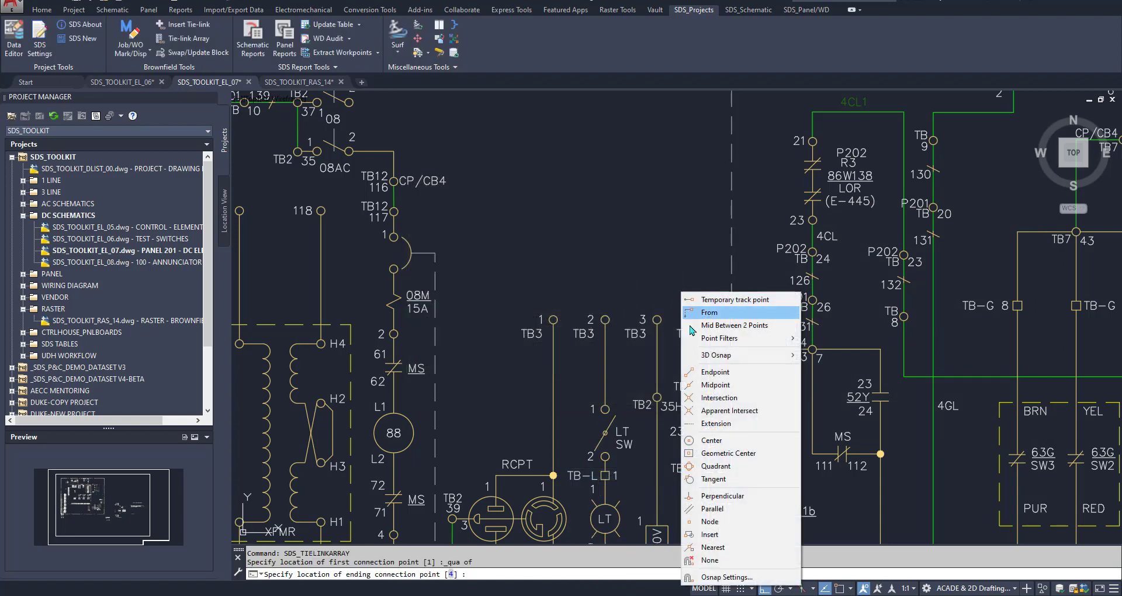
click(715, 466)
click(709, 317)
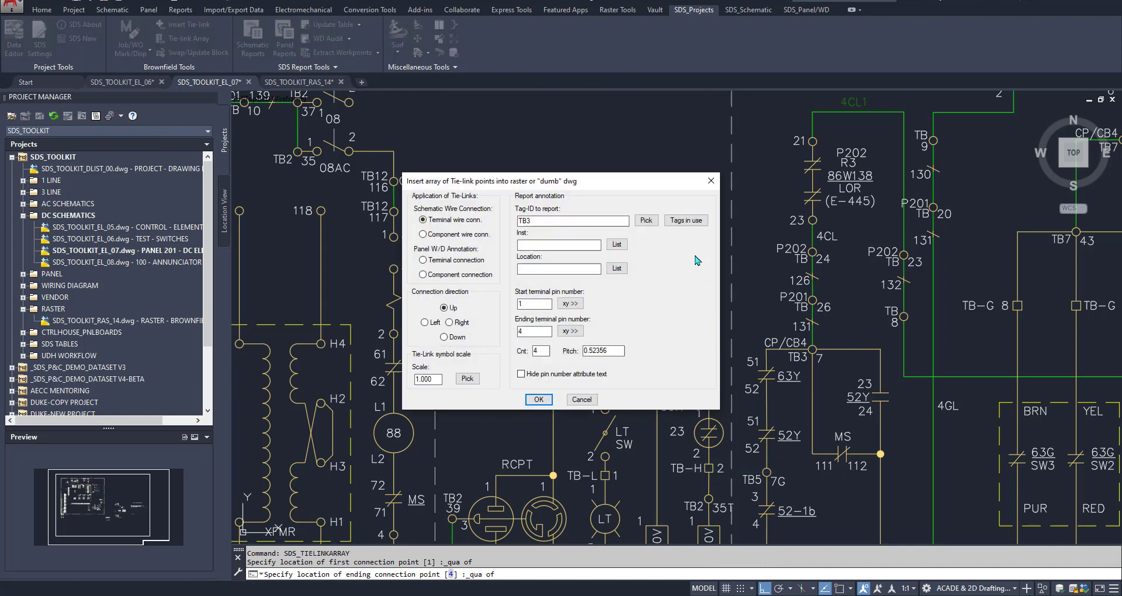
Step: Place the four evenly spaced TB3 tie-link points above terminals 1–4
drag(632, 191, 966, 213)
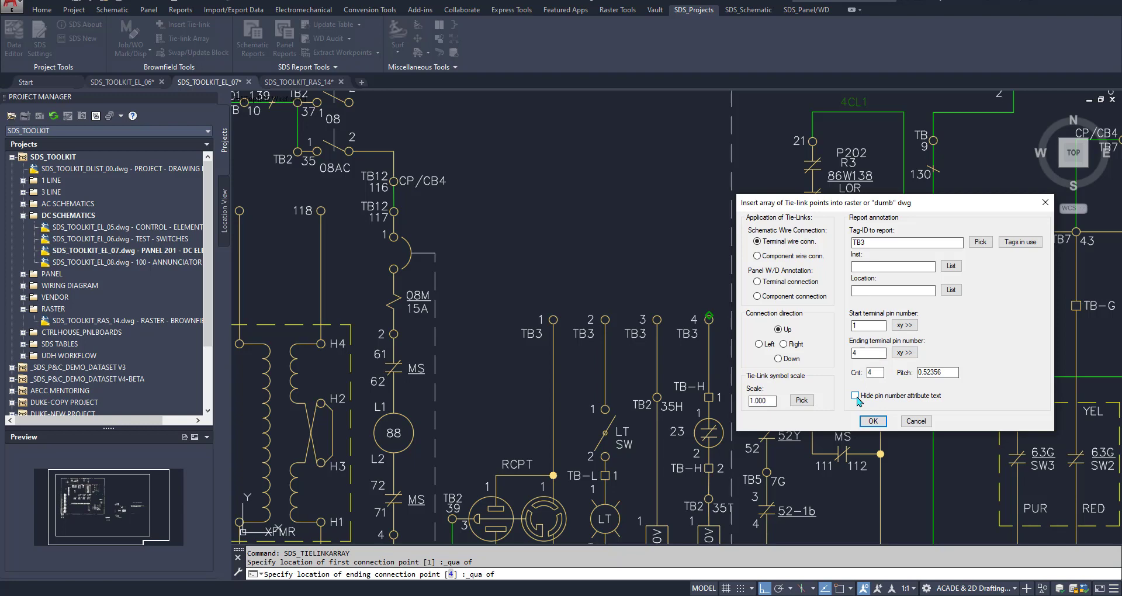
click(871, 420)
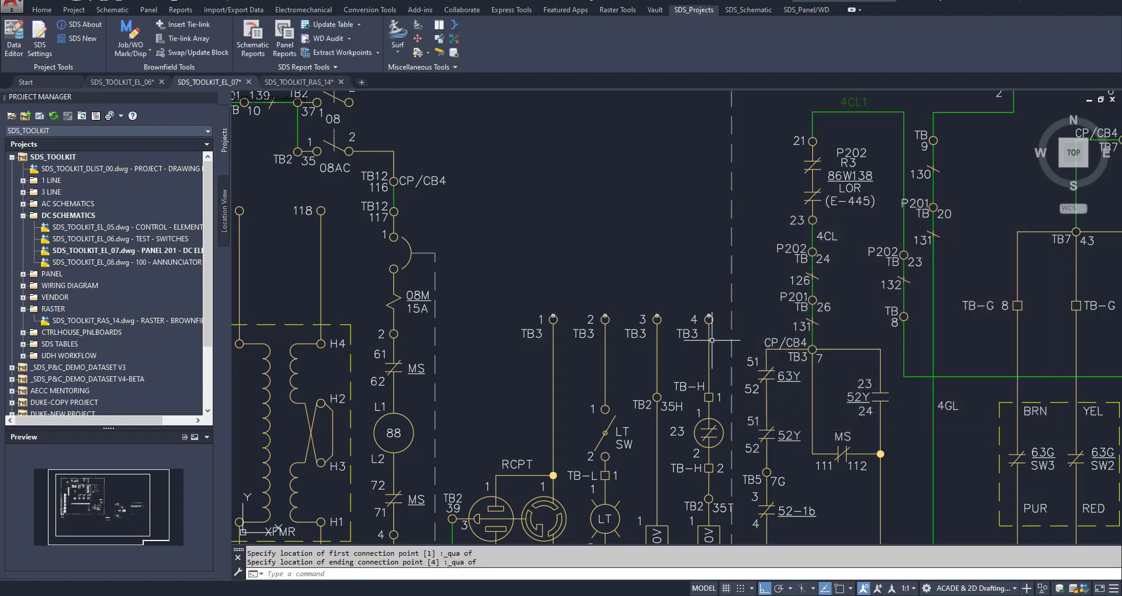
scroll(571, 316, up, 2)
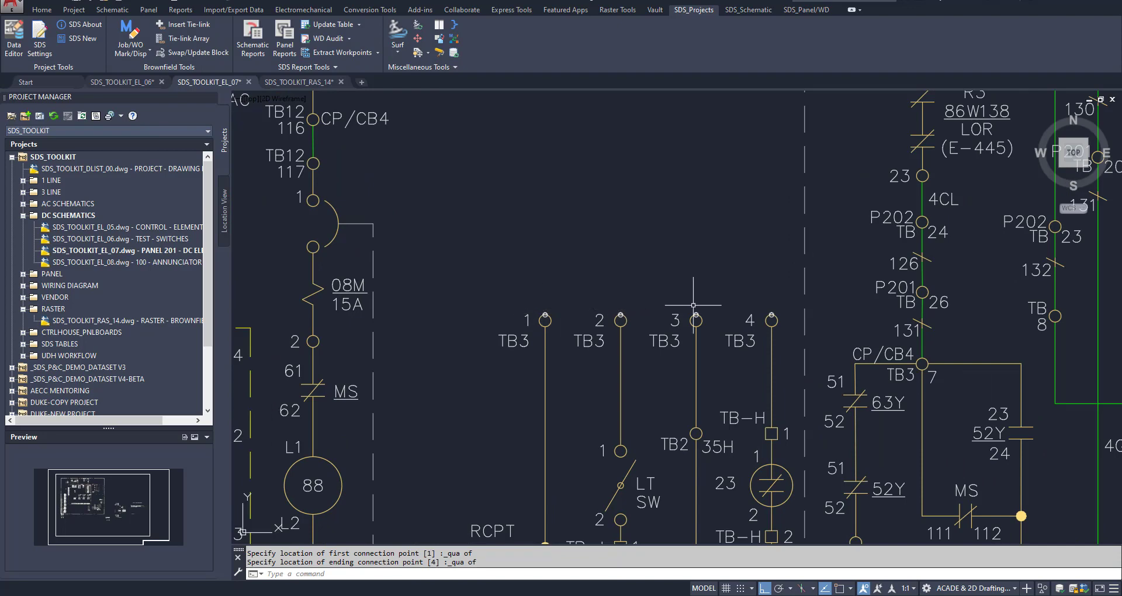
scroll(732, 276, down, 2)
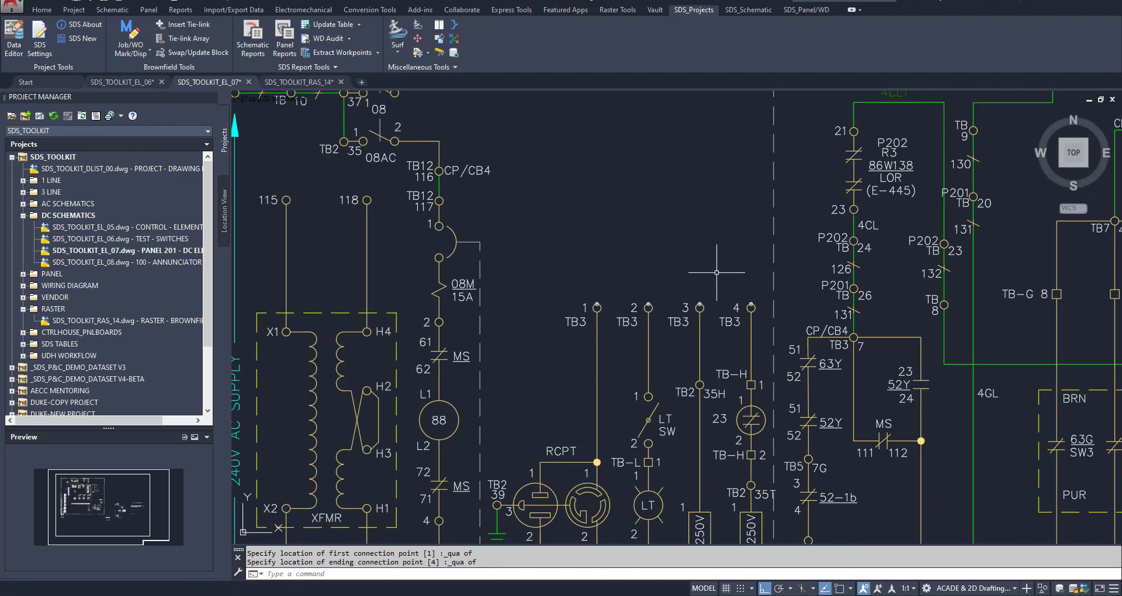
scroll(689, 244, down, 2)
middle_drag(688, 243, 652, 280)
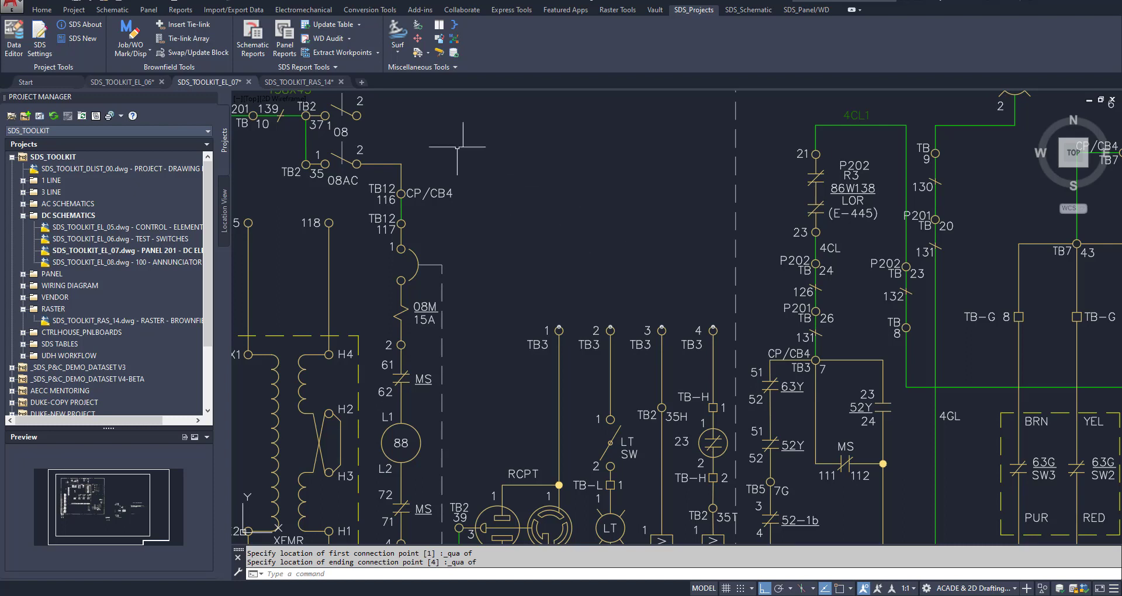
click(748, 10)
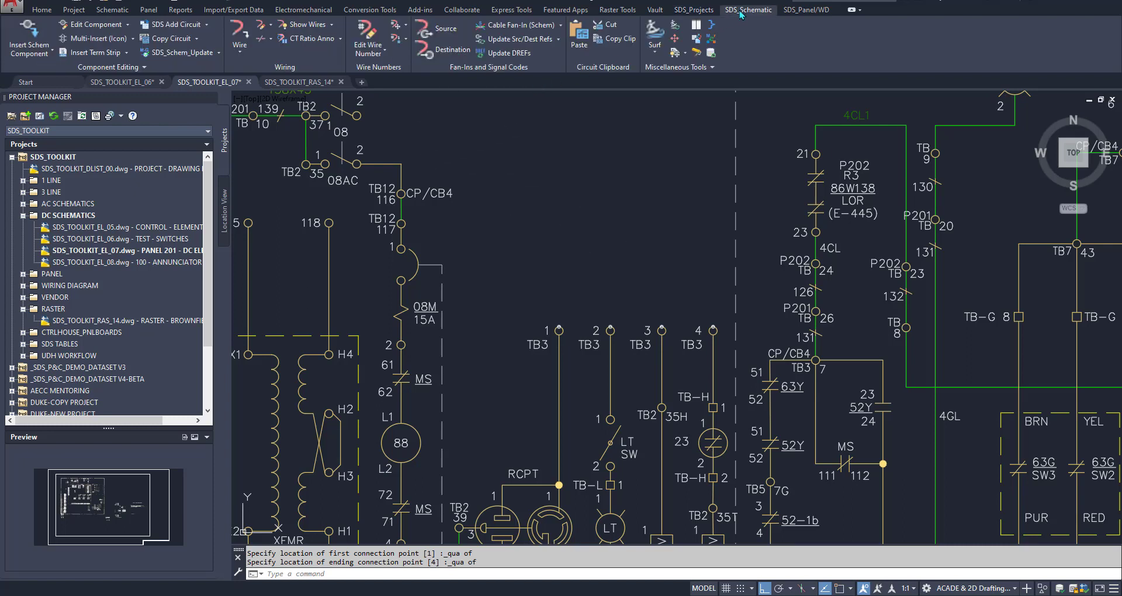
Step: Fan new wires from the four TB3 terminals into source cable CBL24, marker on the left
click(510, 25)
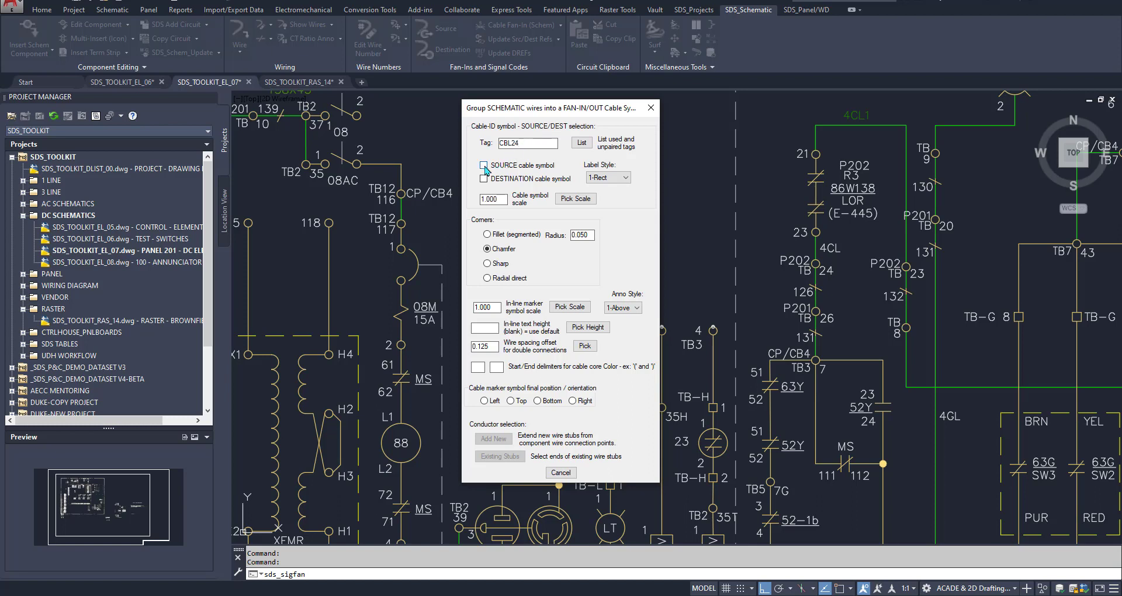
click(484, 165)
click(483, 401)
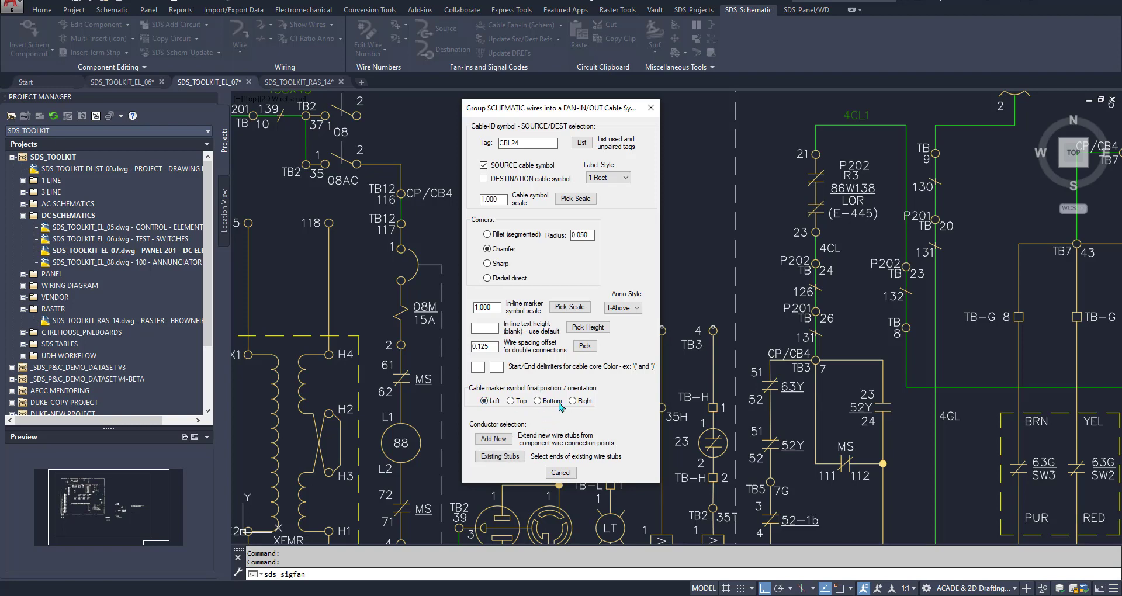
click(494, 438)
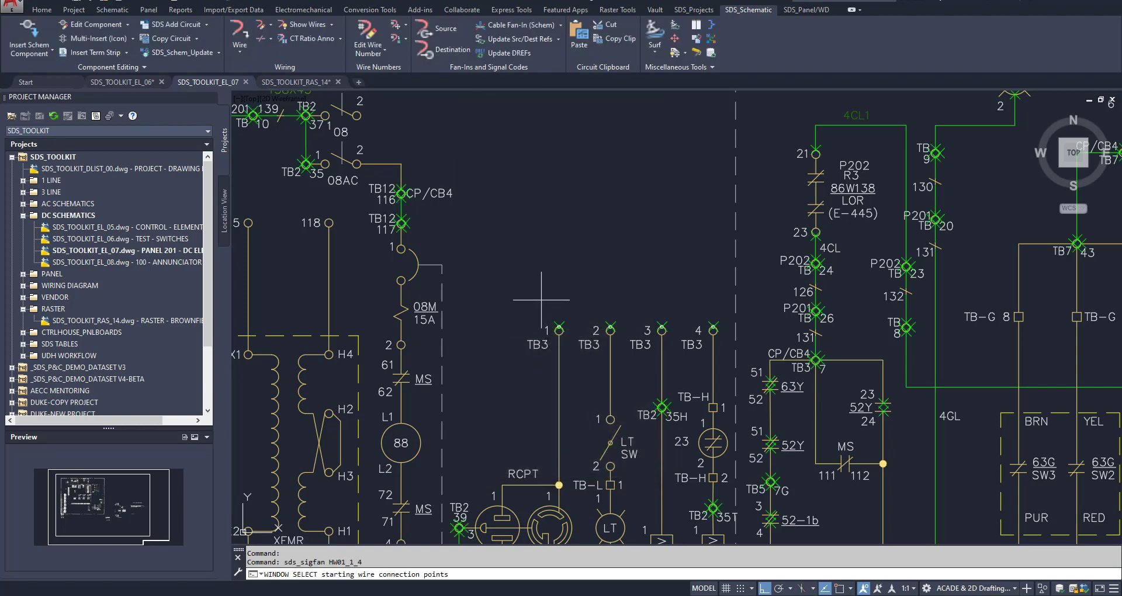
click(541, 299)
click(724, 335)
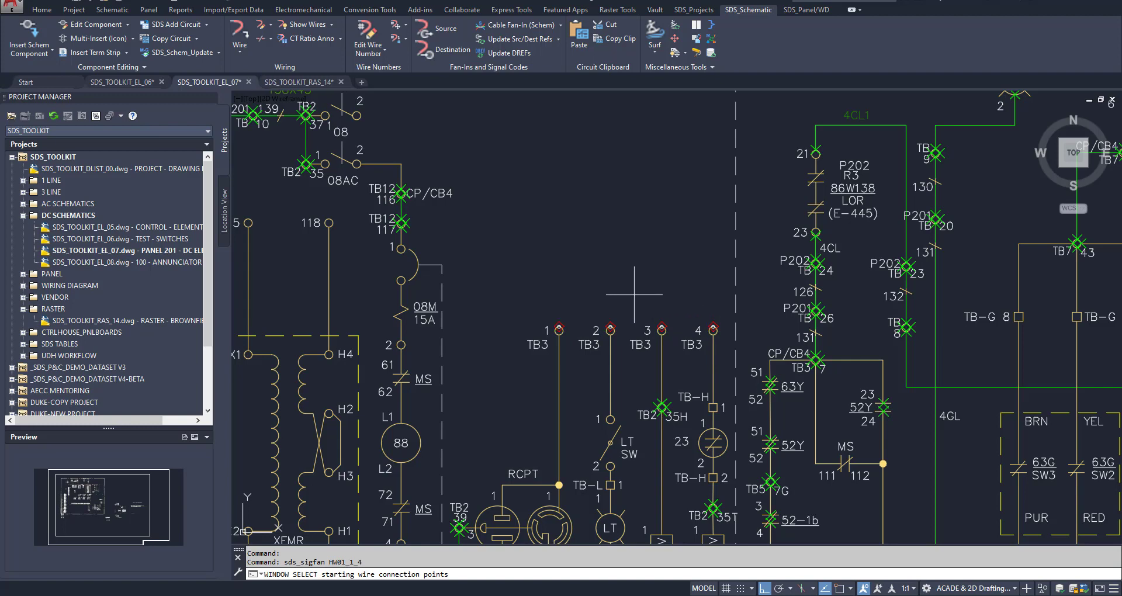
key(Return)
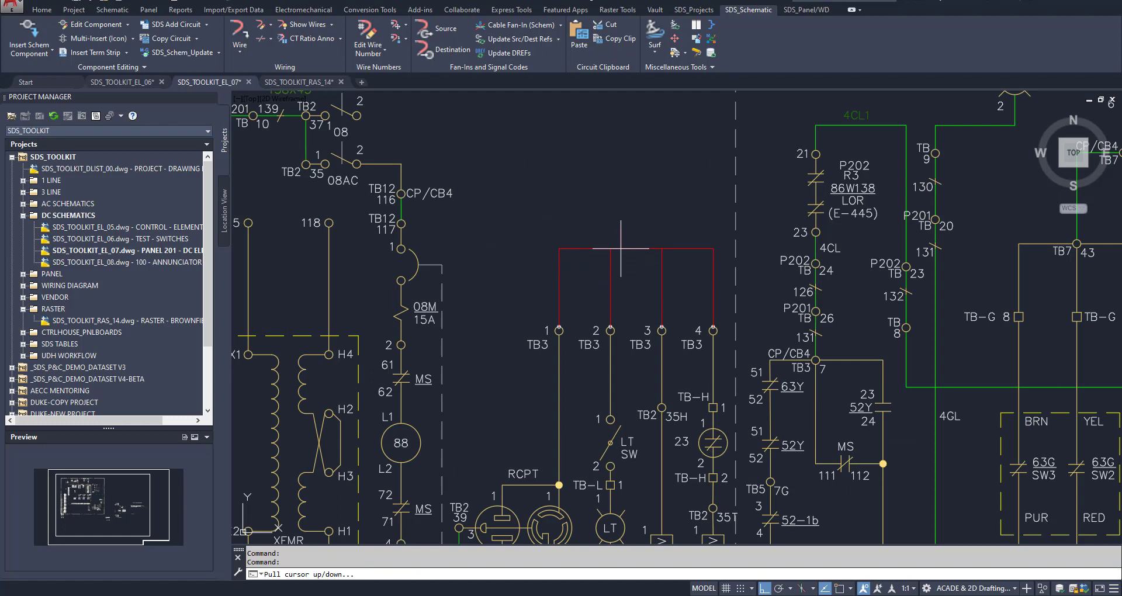
click(534, 234)
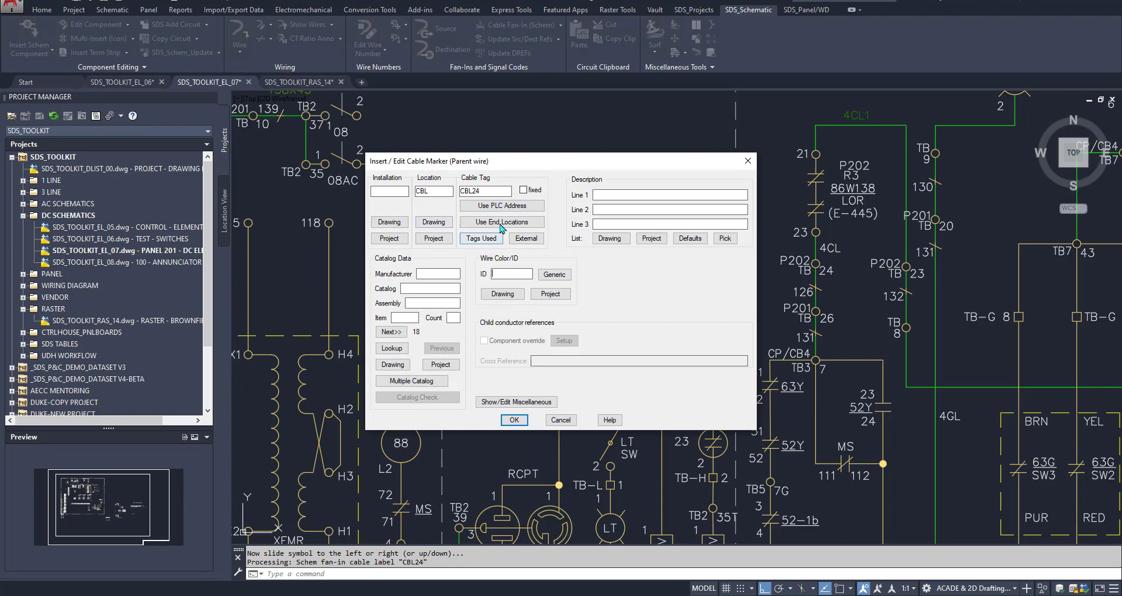
Step: Confirm the CBL24 source cable marker in the Insert / Edit Cable Marker dialog
click(514, 420)
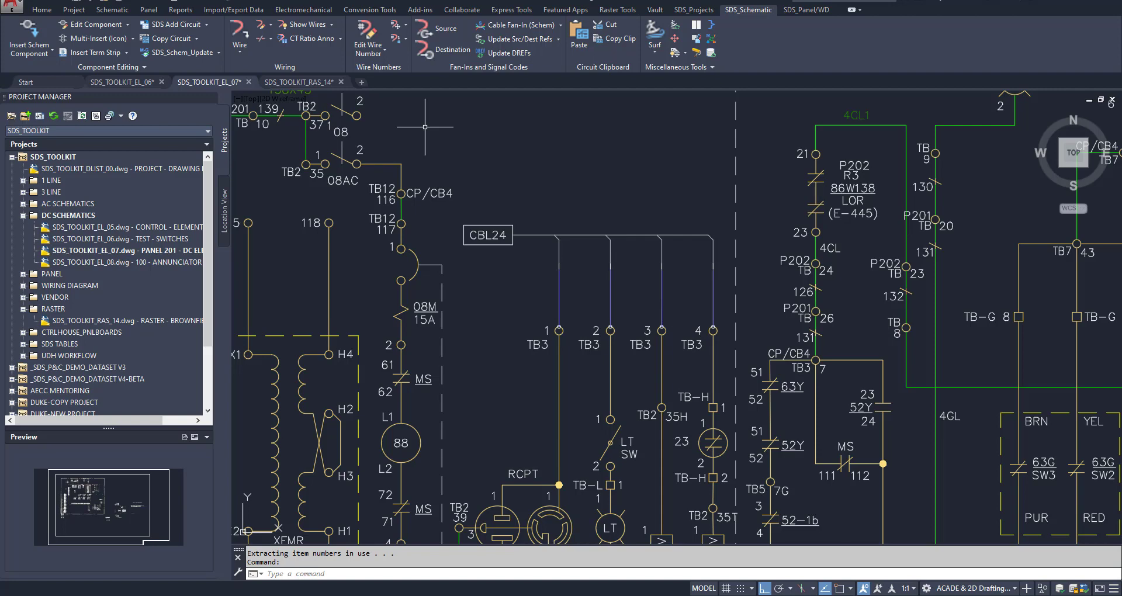
Step: Switch to raster drawing SDS_TOOLKIT_RAS_14 and zoom in on the 52-V breaker block
click(298, 83)
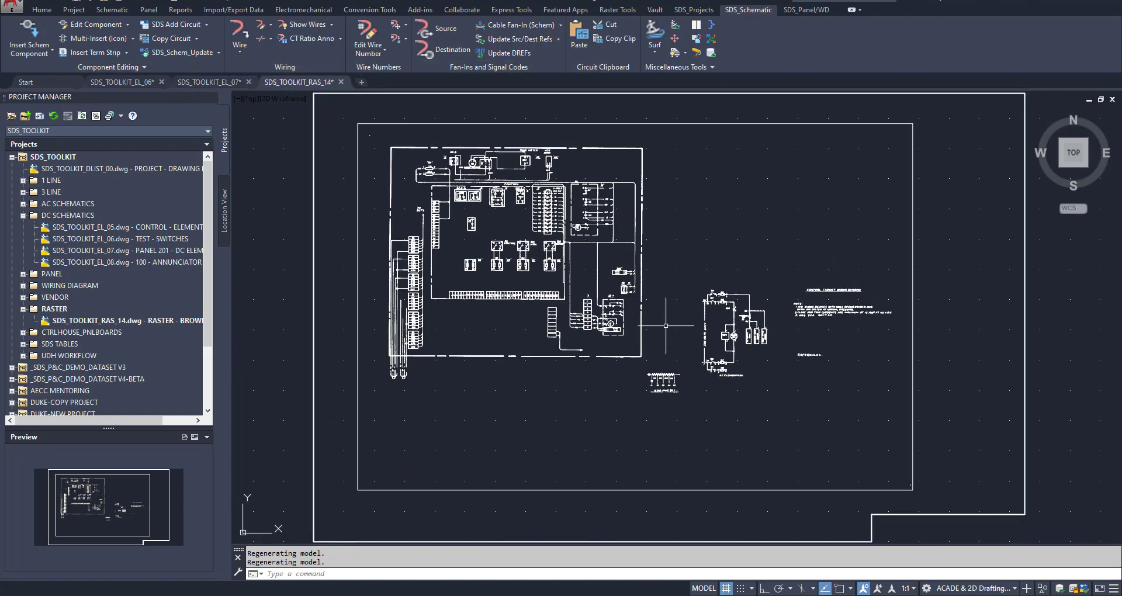
key(ctrl+z)
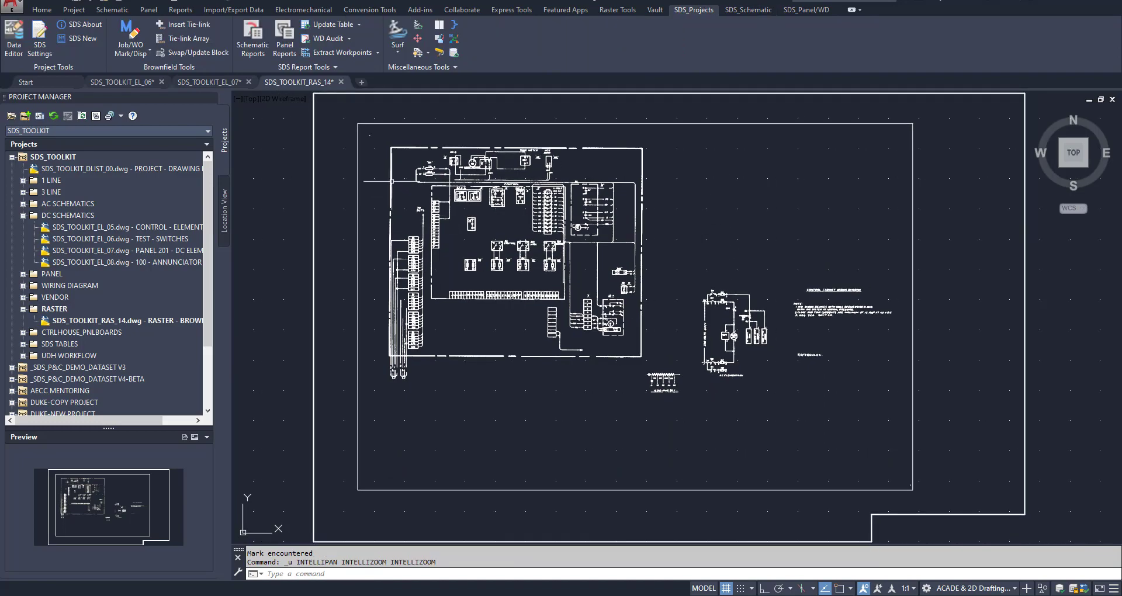
scroll(640, 315, up, 1)
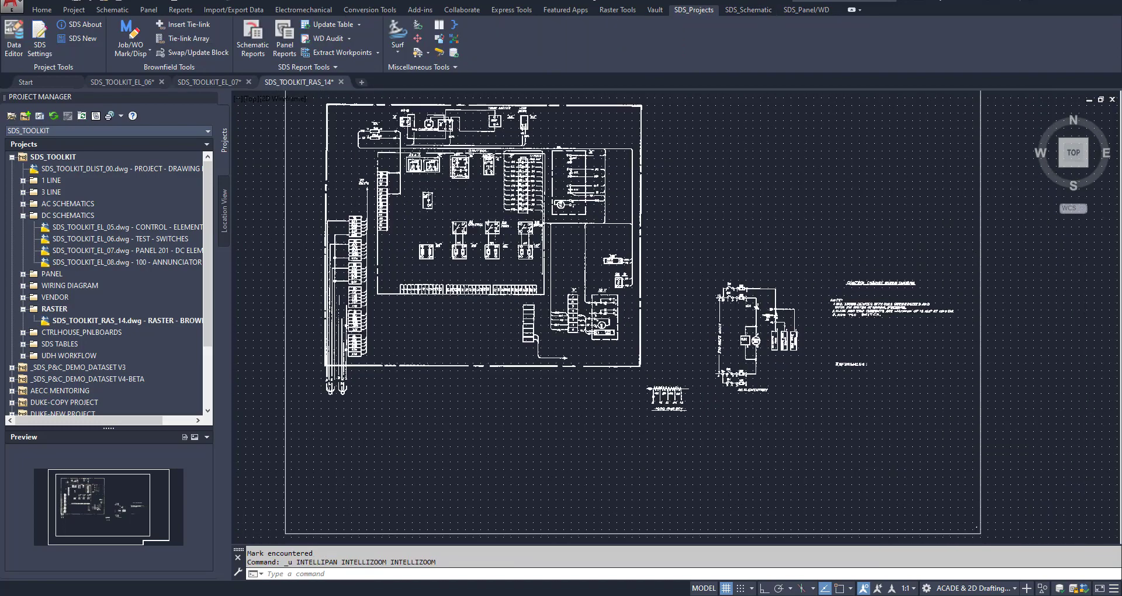
scroll(640, 315, up, 4)
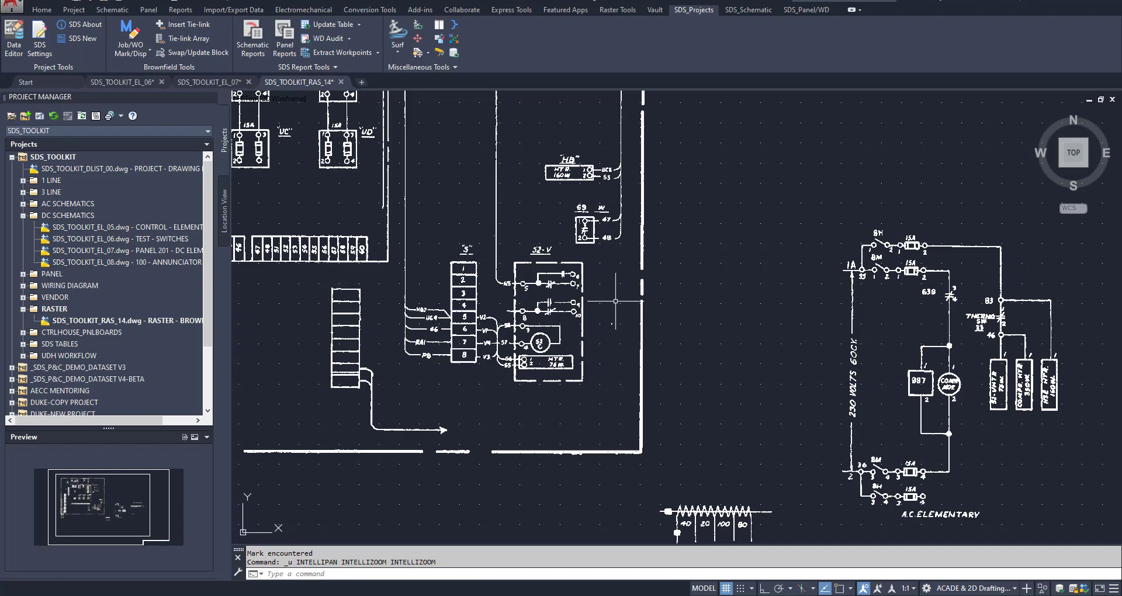
scroll(615, 301, up, 5)
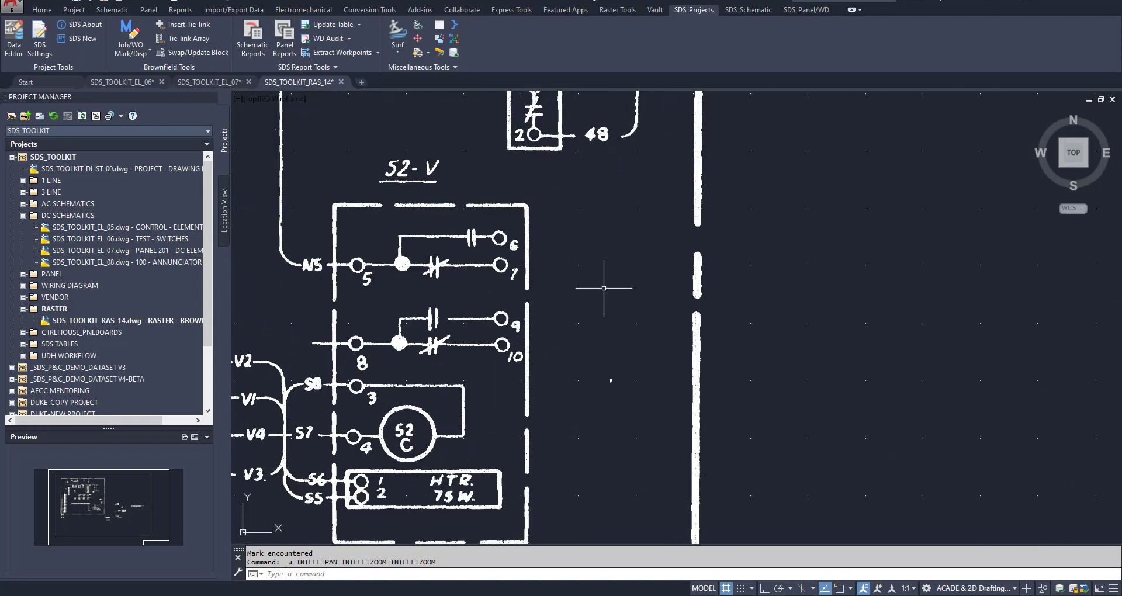
scroll(604, 288, up, 1)
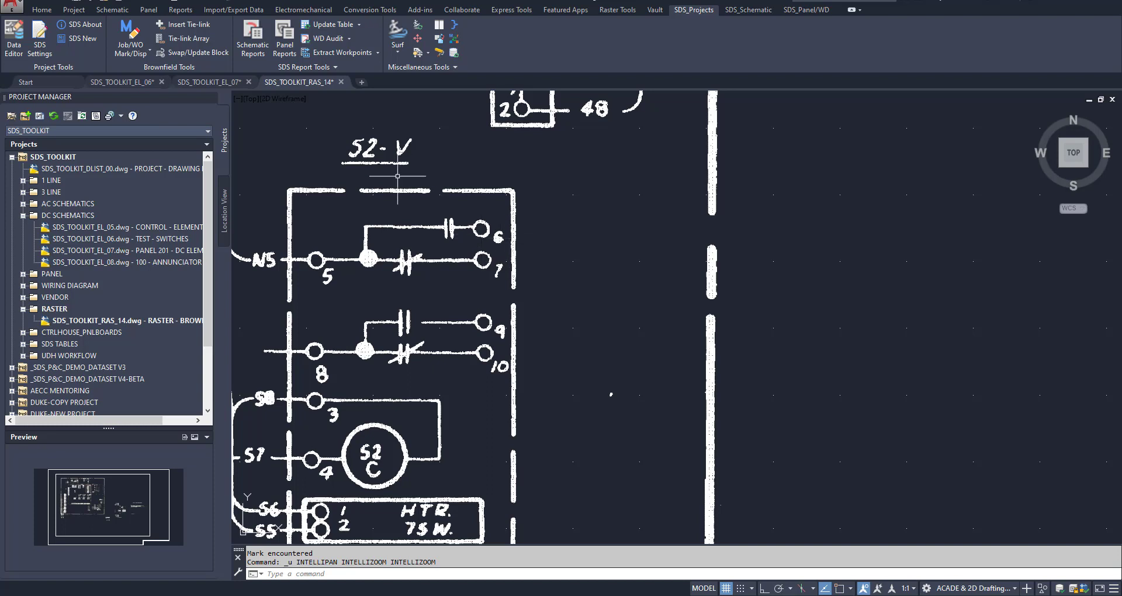
Step: Configure the 52-V tie-link insertion so terminal pin numbering starts at 6
click(190, 25)
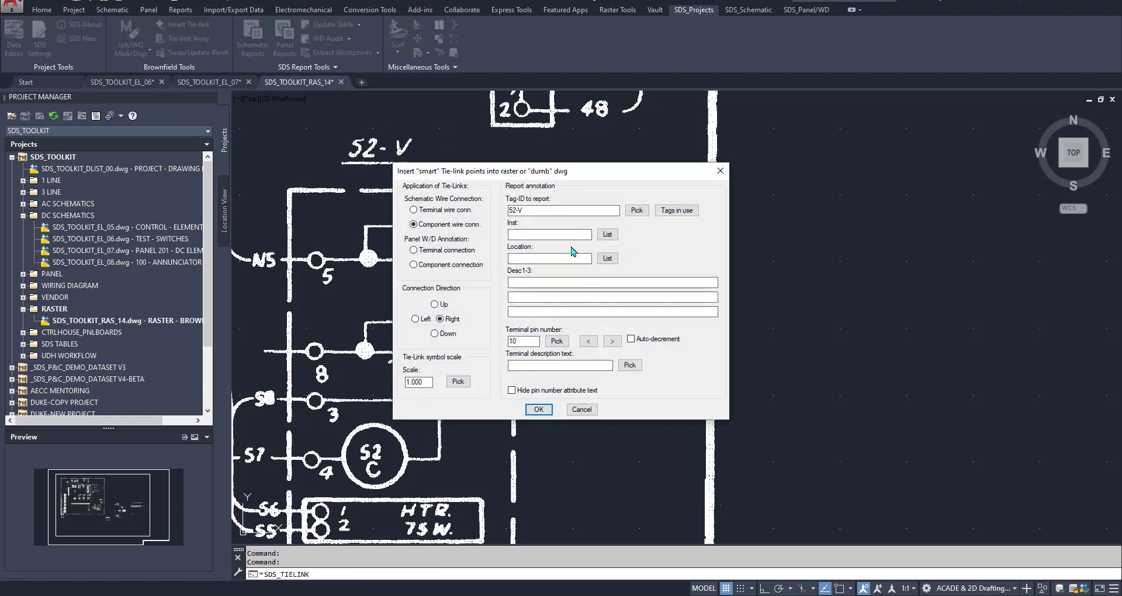
drag(547, 172, 780, 218)
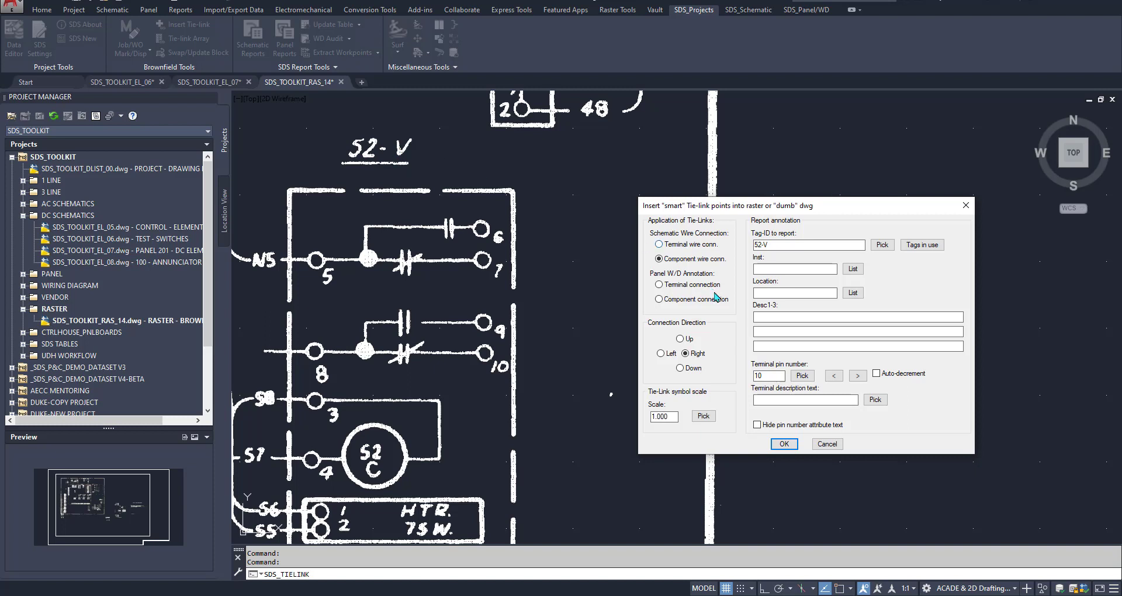
drag(773, 375, 752, 375)
text(6)
click(784, 443)
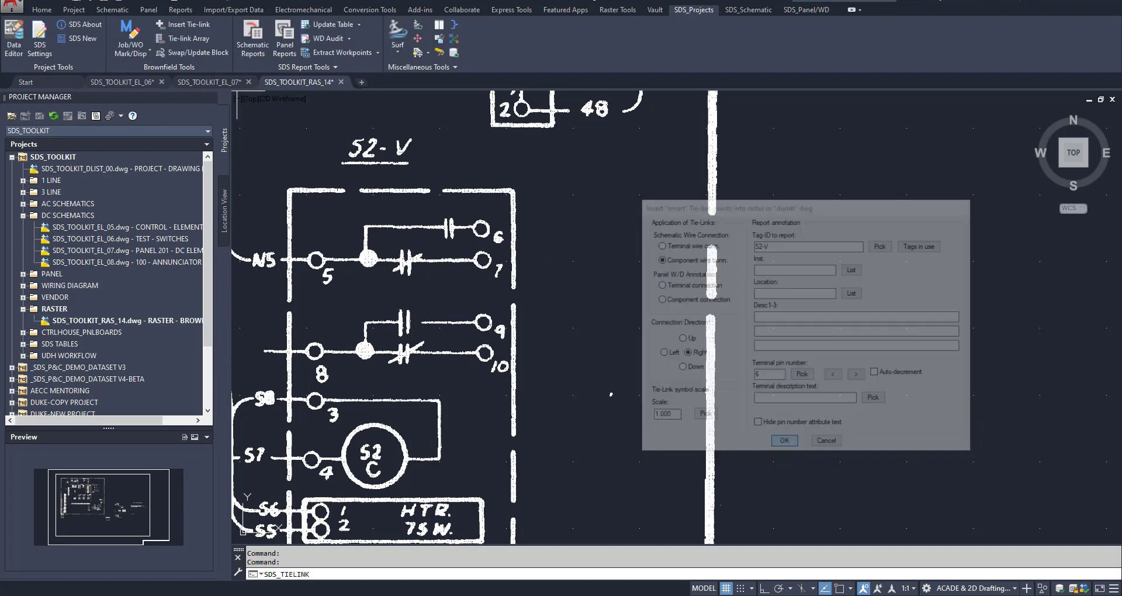
Step: Place 52-V tie-link points at terminals 6 and 7, then jump numbering to 9 for terminals 9 and 10
click(482, 230)
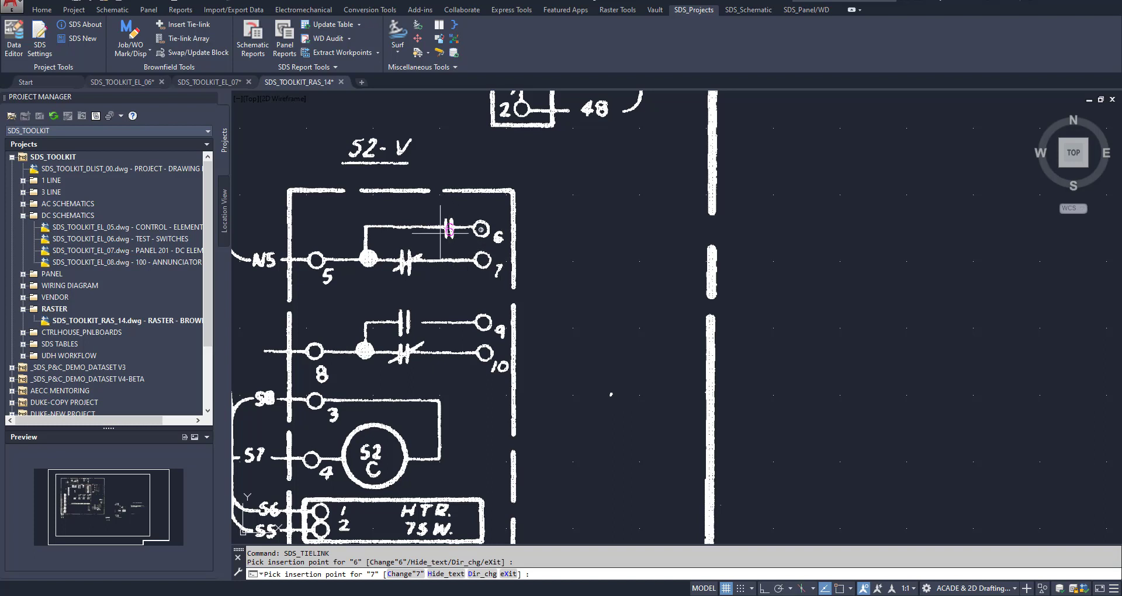
click(483, 259)
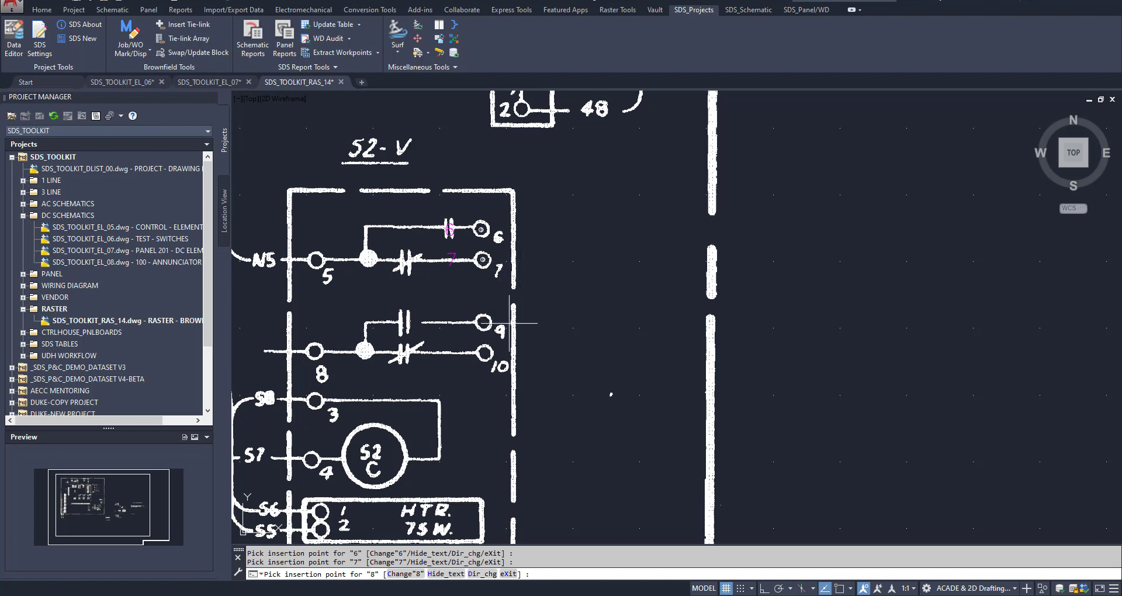
key(Return)
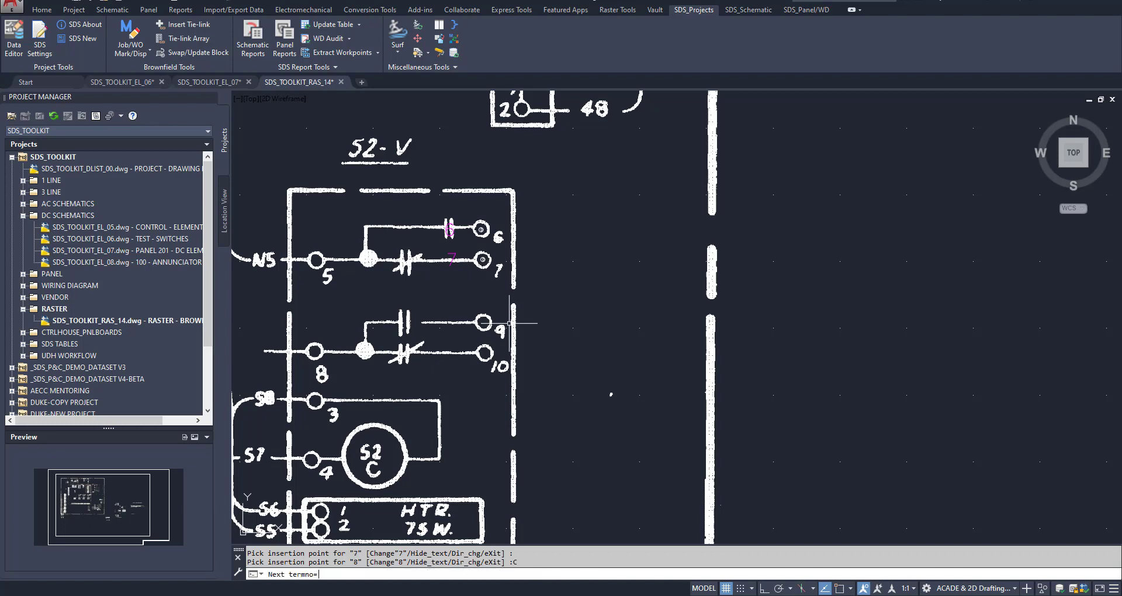
key(Return)
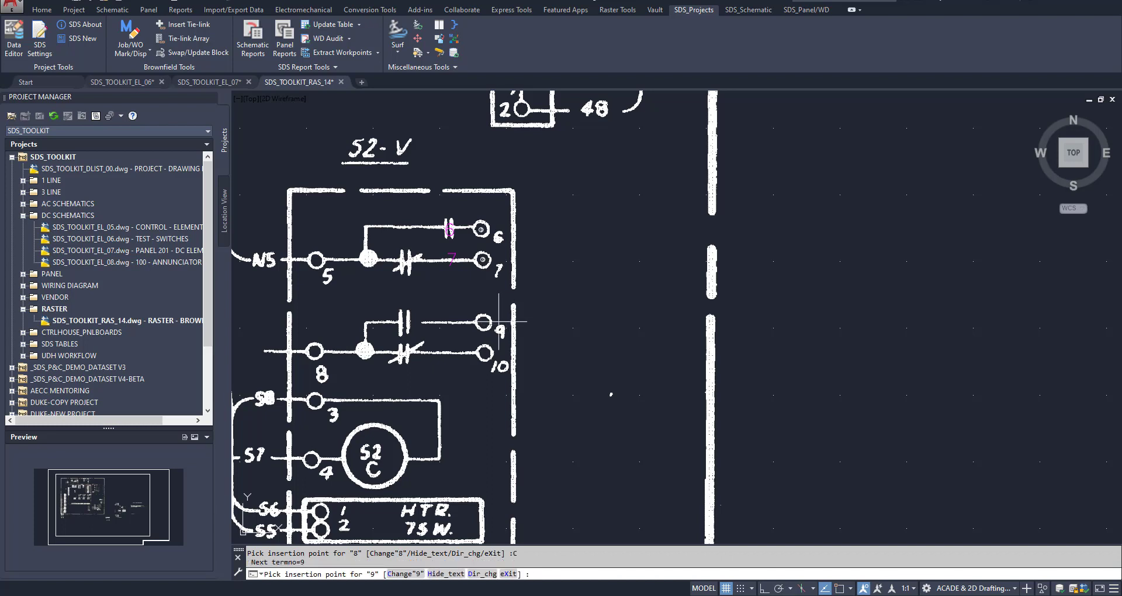
click(483, 322)
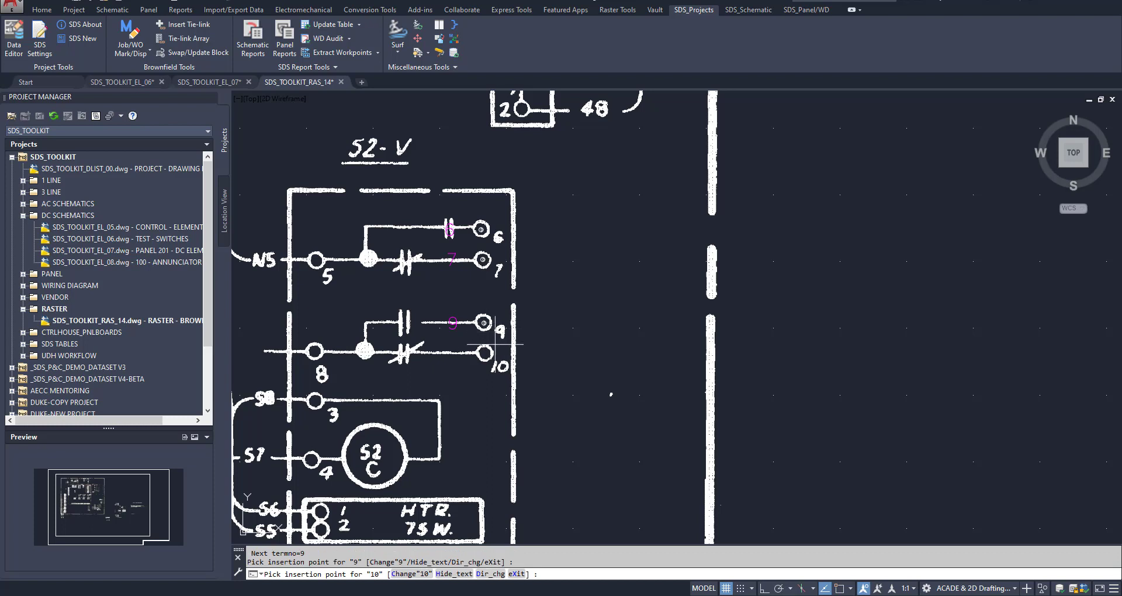
click(485, 353)
key(Escape)
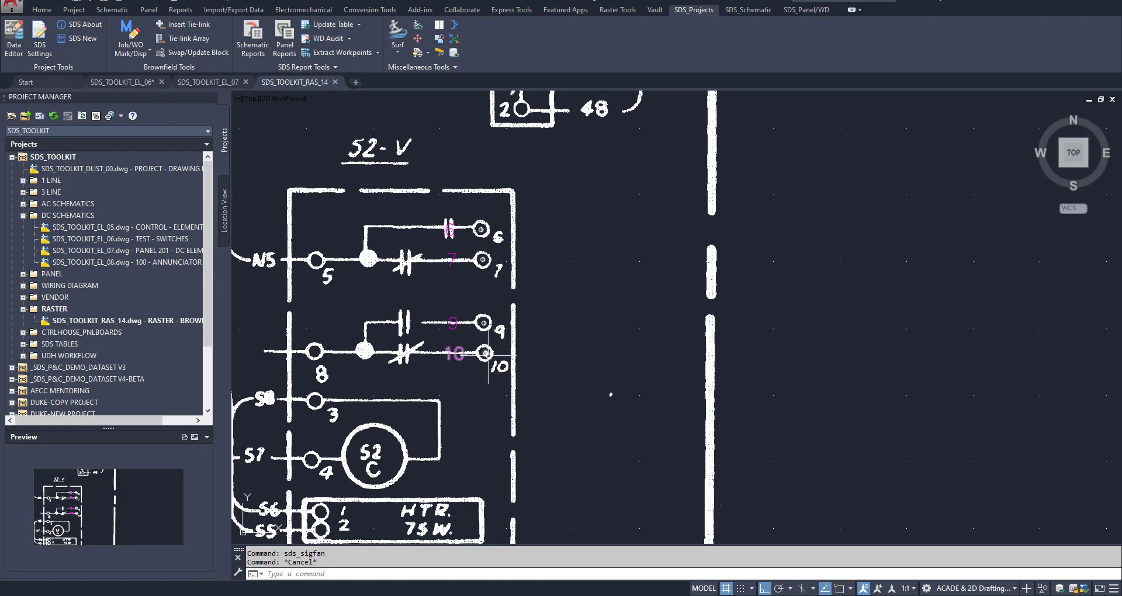
Step: Launch Cable Fan-In from the SDS_Schematic tools and pick unpaired tag CBL24 from the in-use list
click(746, 11)
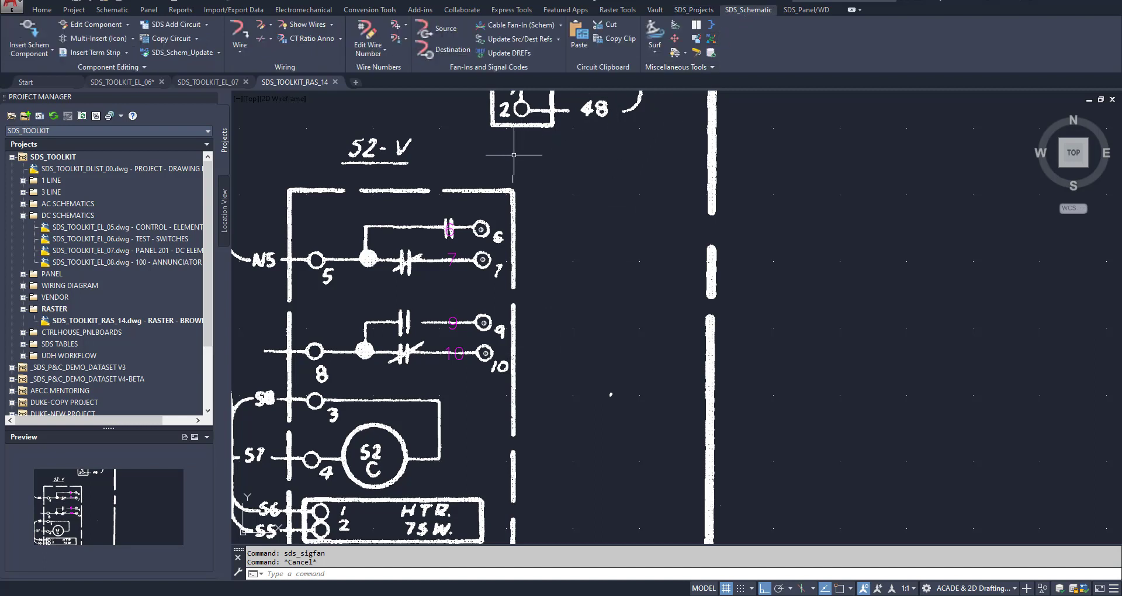
click(515, 25)
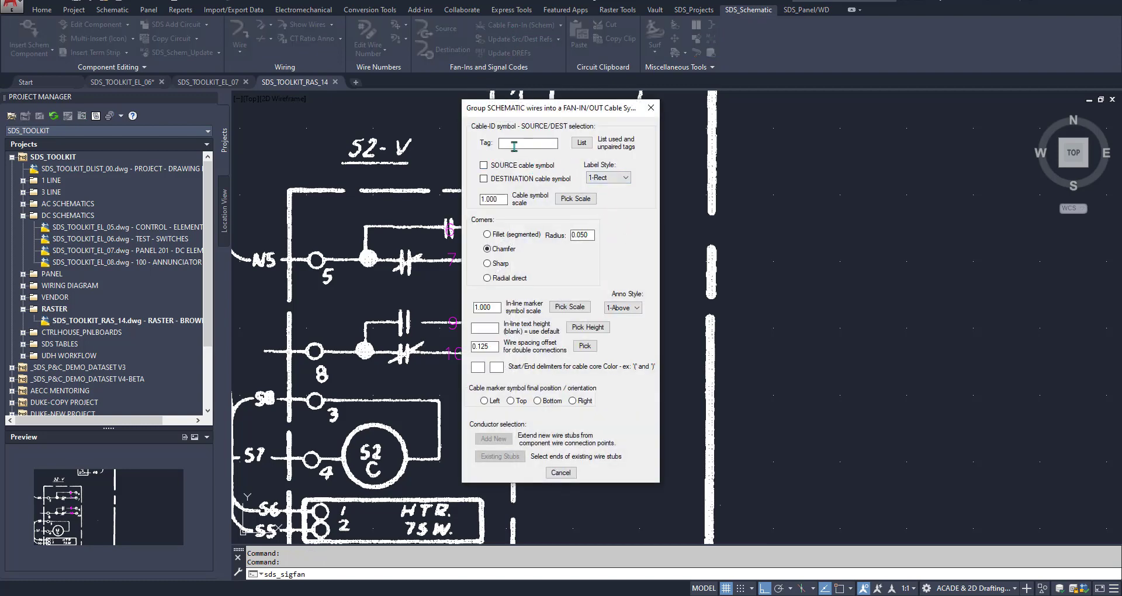
click(584, 145)
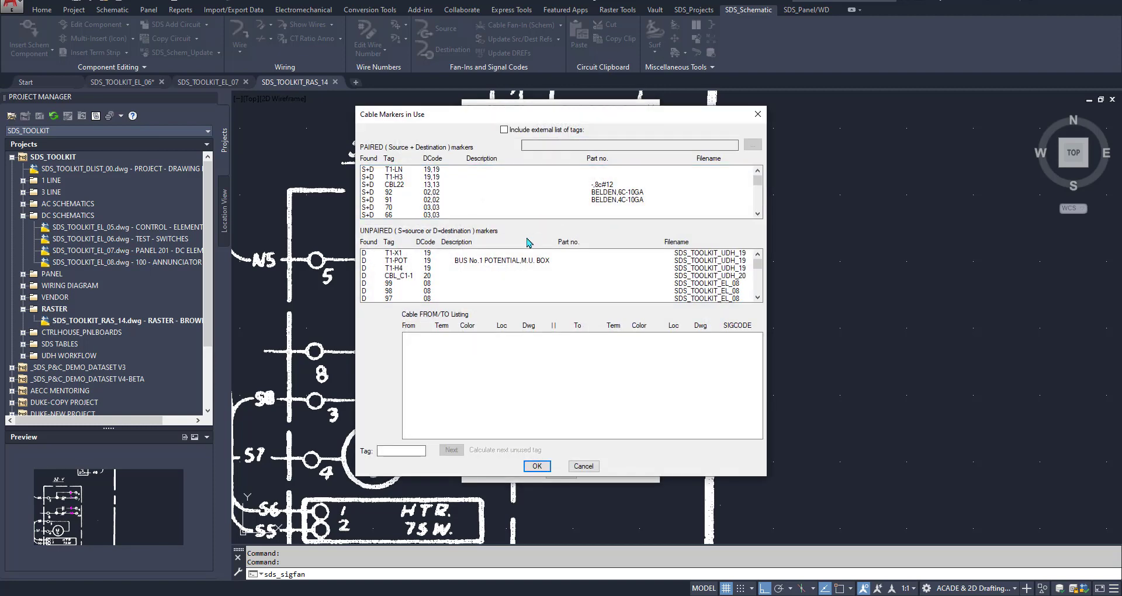
scroll(466, 283, down, 5)
scroll(465, 284, down, 5)
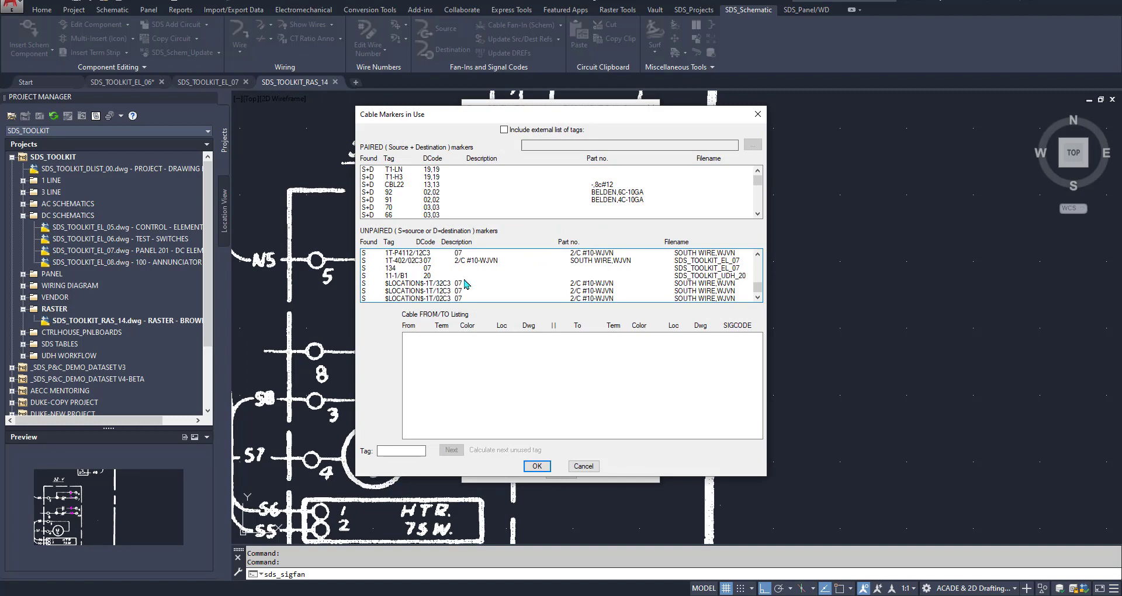
scroll(462, 285, up, 2)
click(397, 284)
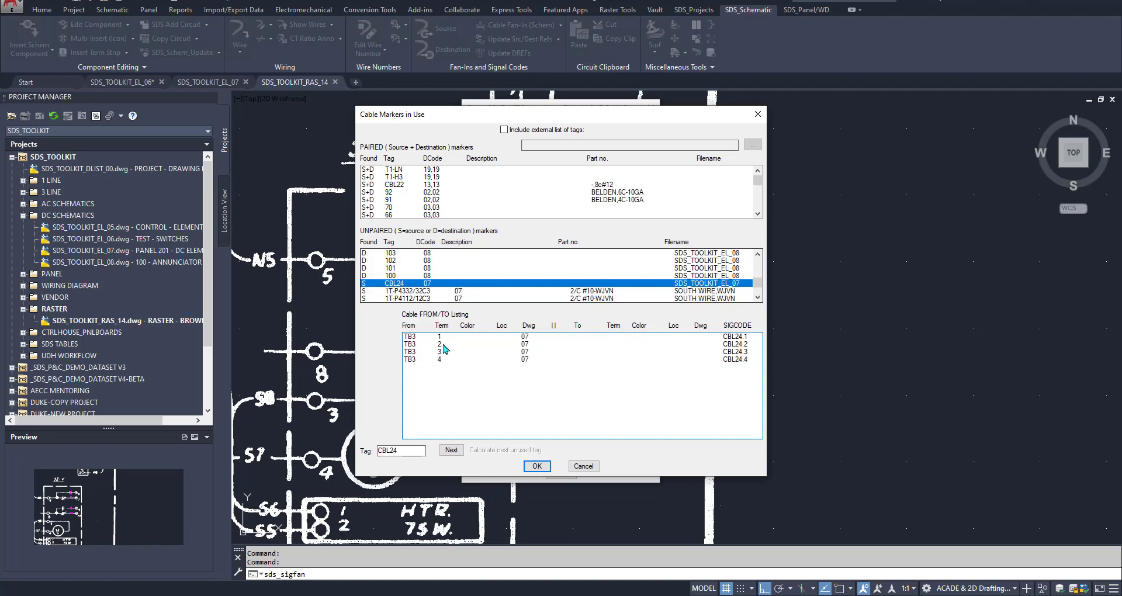
Step: Accept CBL24 with Right orientation and fan new wires from terminals 6–10 to a bend point
click(537, 466)
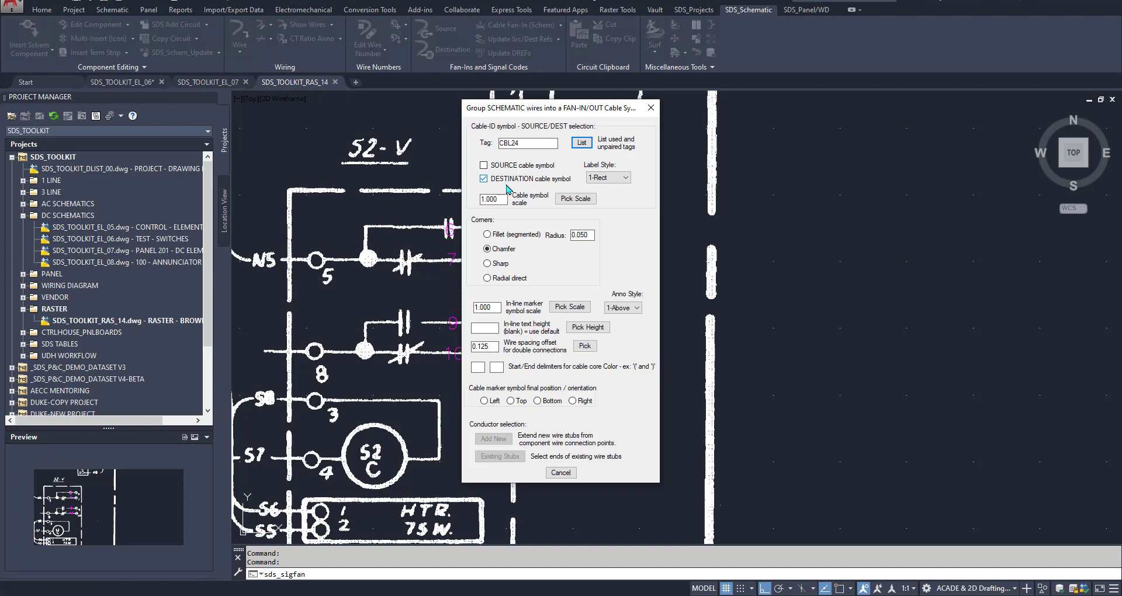
click(573, 401)
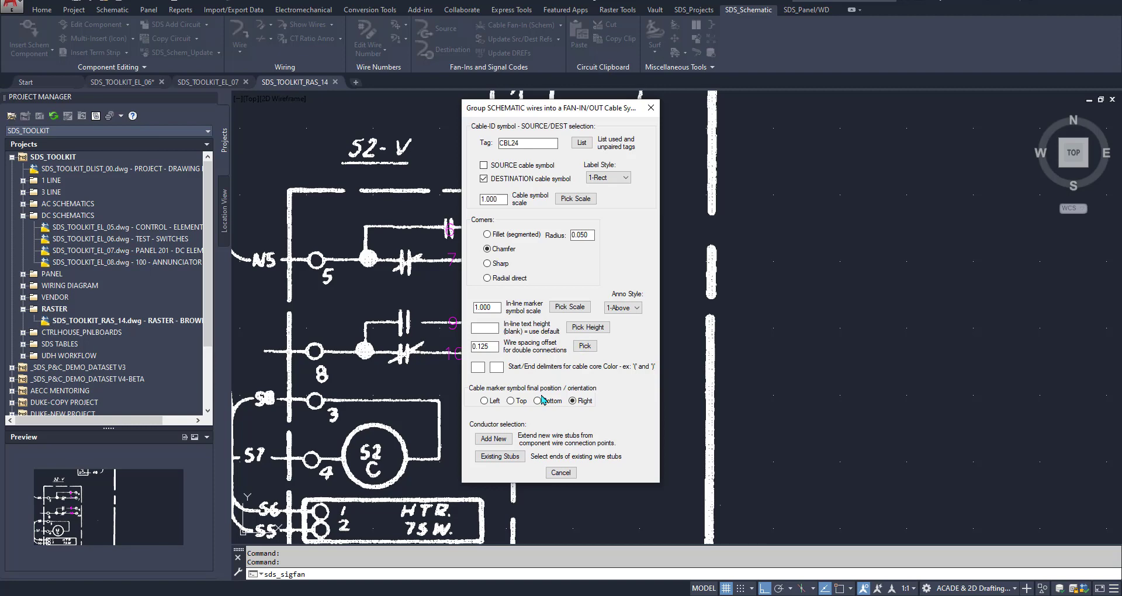
click(504, 439)
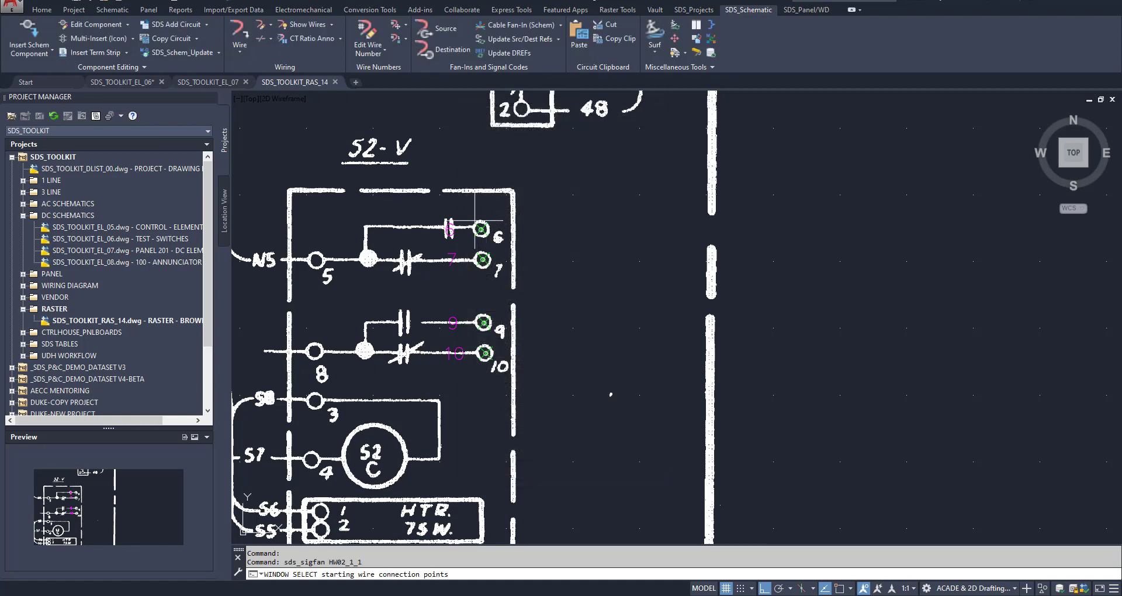
click(493, 363)
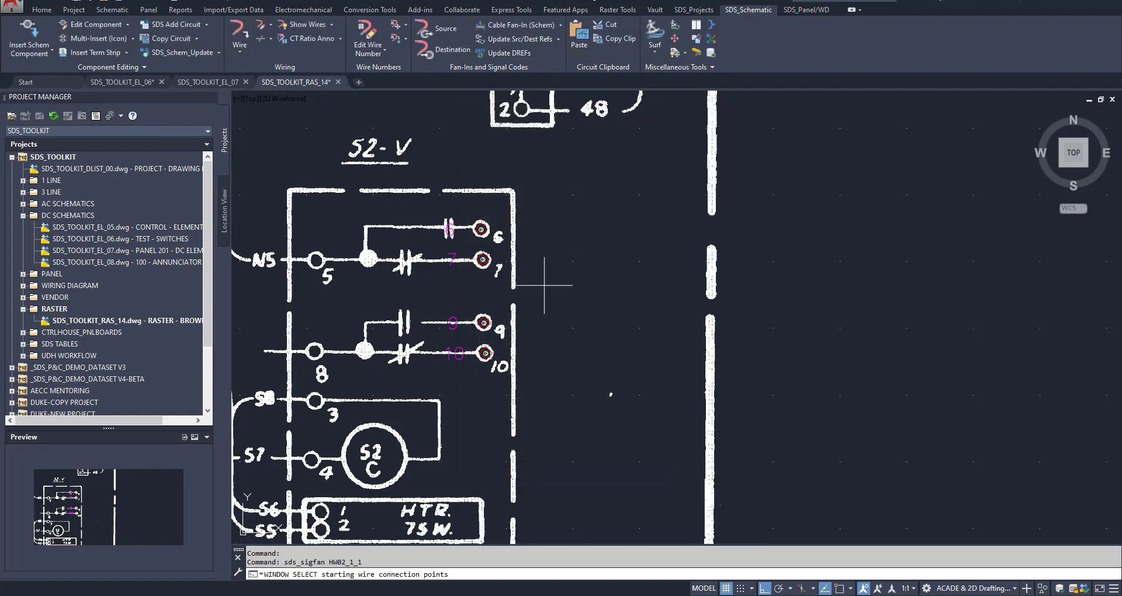
key(Return)
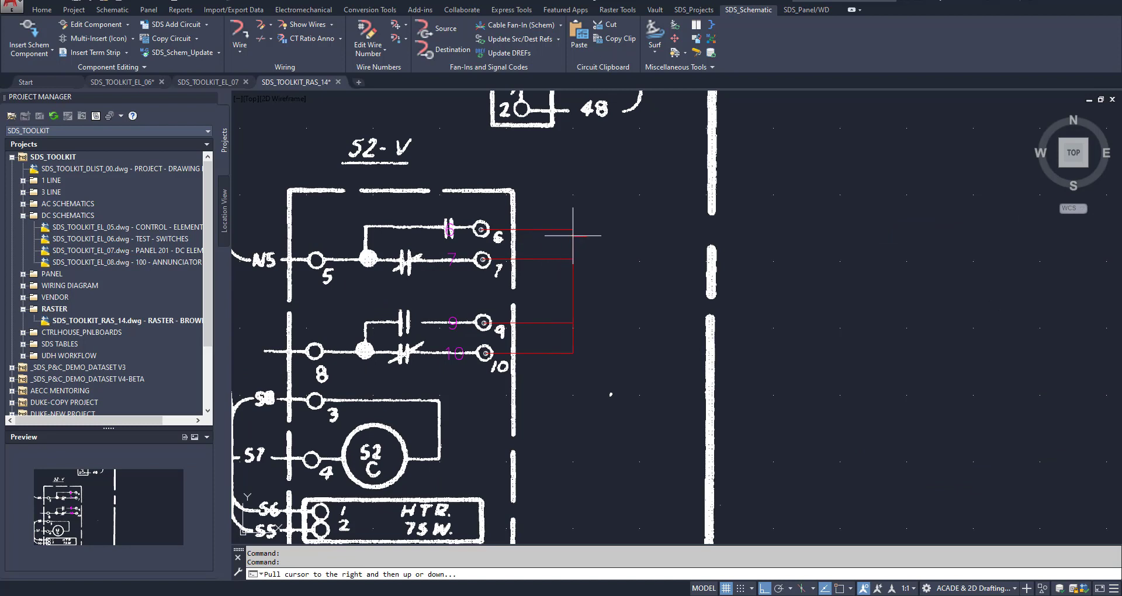
click(573, 218)
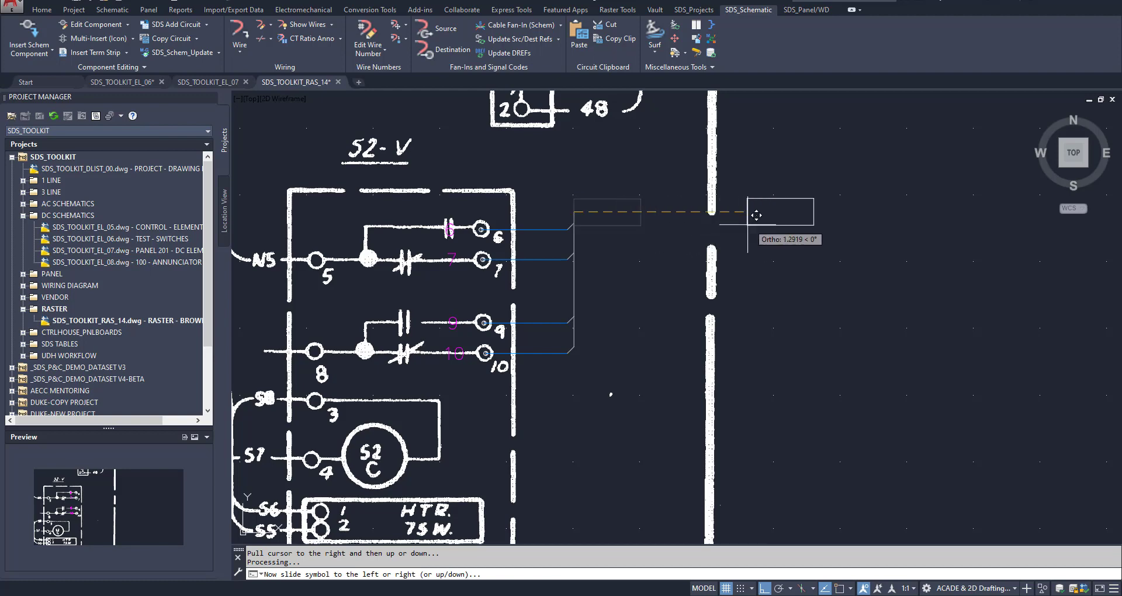
Step: Place the CBL24 (07) cable symbol right of the fanned wires and accept its marker
click(790, 220)
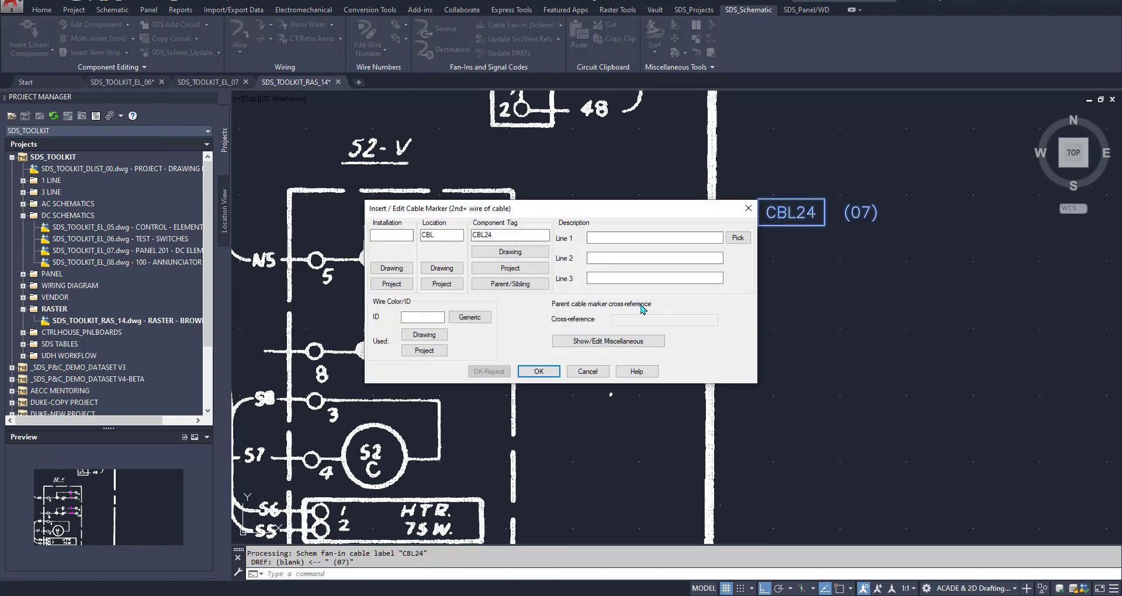
click(539, 371)
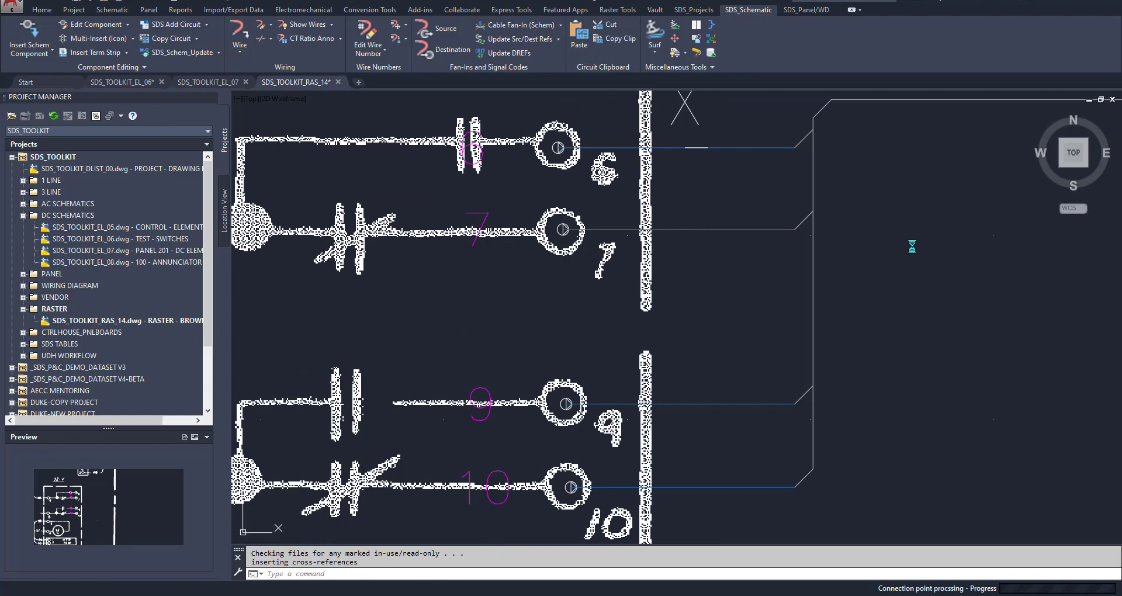